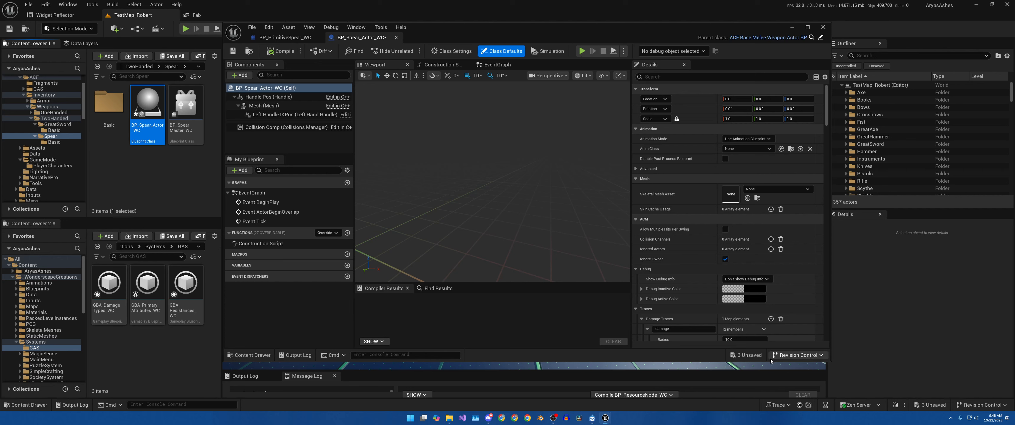
# Step: Check the weapon settings of the BP_PrimitiveSpear_WC blueprint and return to BP_Spear_Actor_WC
pyautogui.moveTo(769, 360); pyautogui.dragTo(770, 383)
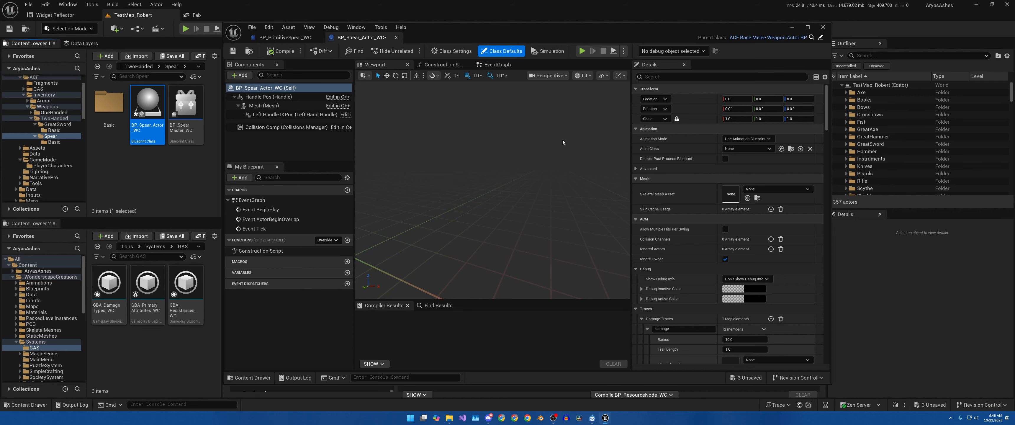
pyautogui.click(284, 37)
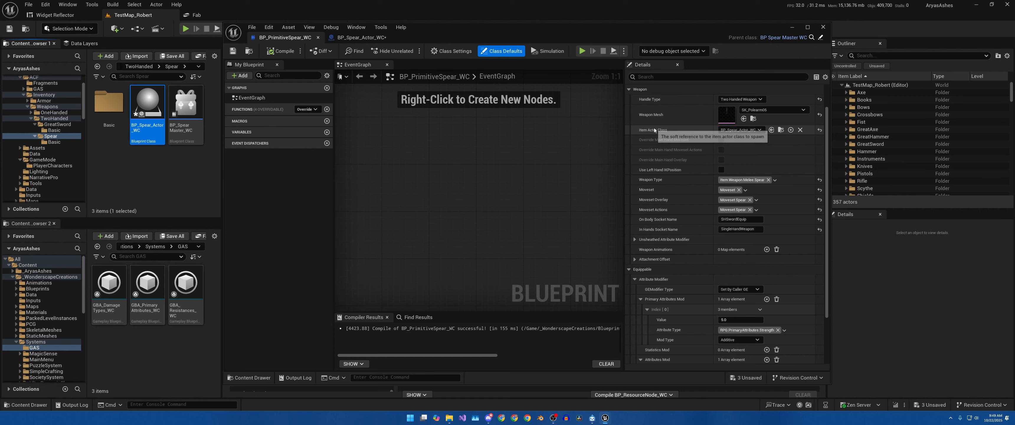
pyautogui.click(360, 38)
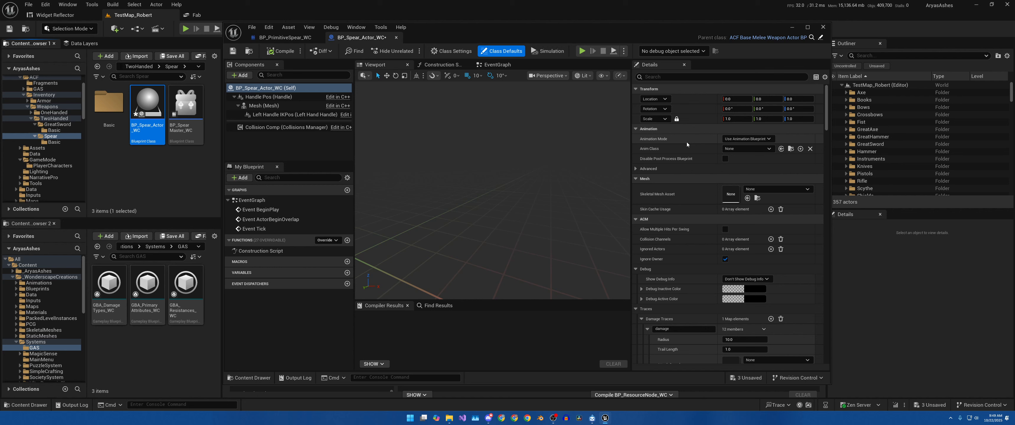
# Step: Set Show Debug Info on the spear actor's Collision Comp to Always Show Debug Info
pyautogui.moveTo(272, 130)
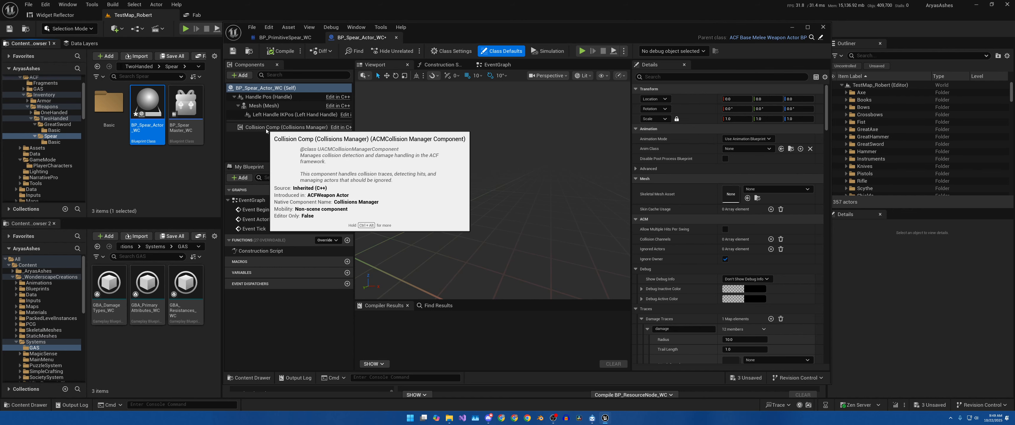
pyautogui.click(266, 130)
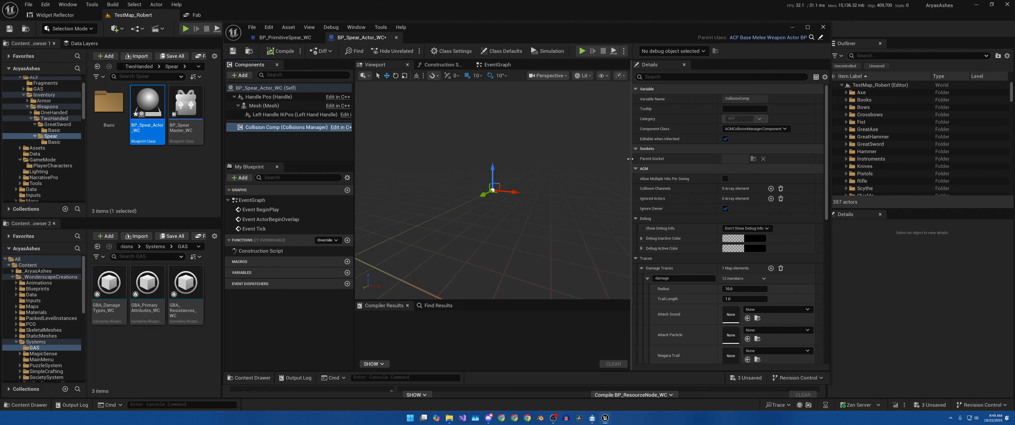
pyautogui.moveTo(631, 159); pyautogui.dragTo(616, 158)
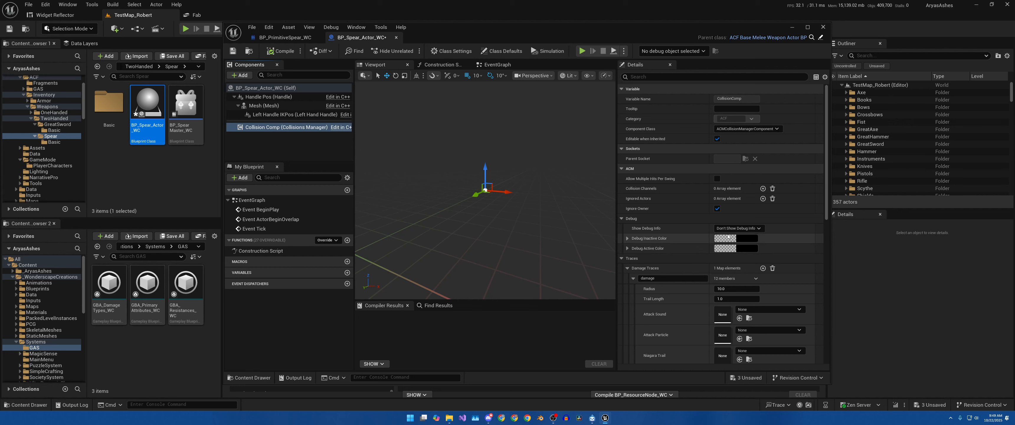
pyautogui.click(757, 229)
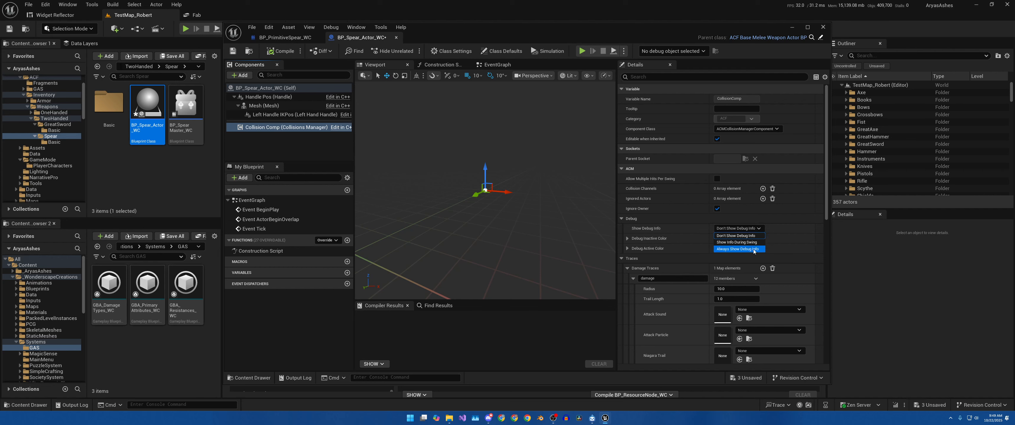
pyautogui.click(753, 248)
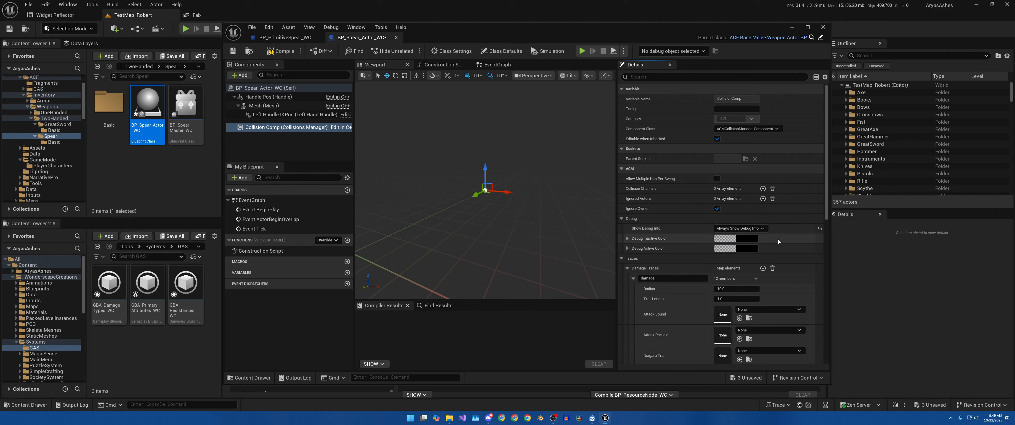
# Step: Set the Collision Comp's Debug Active Color to a fully opaque red
pyautogui.click(745, 249)
pyautogui.moveTo(805, 303); pyautogui.dragTo(825, 295)
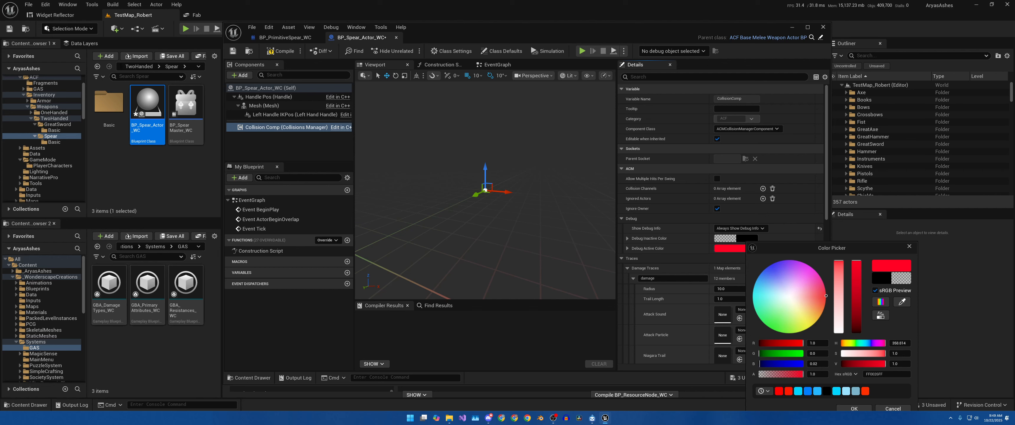
pyautogui.click(853, 408)
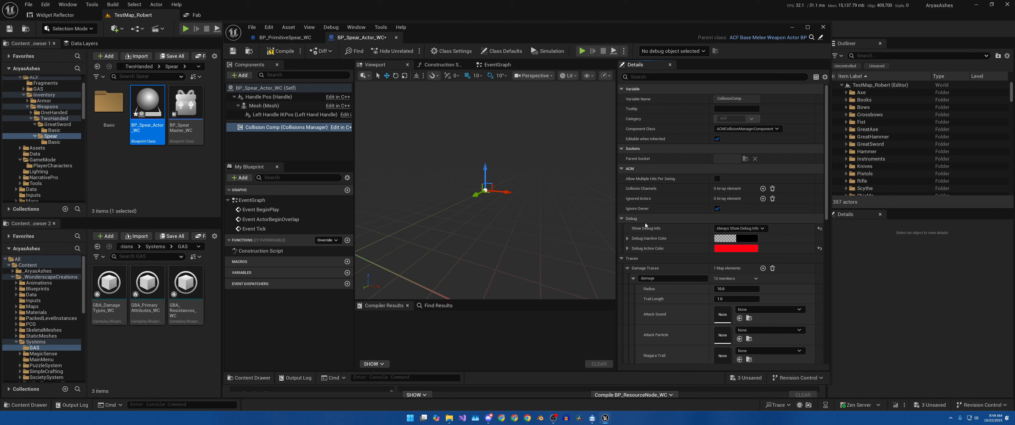
# Step: Set the Damage Type Class of the "damage" entry in Damage Traces to ACFCutDamageType
pyautogui.scroll(-3, 666, 233)
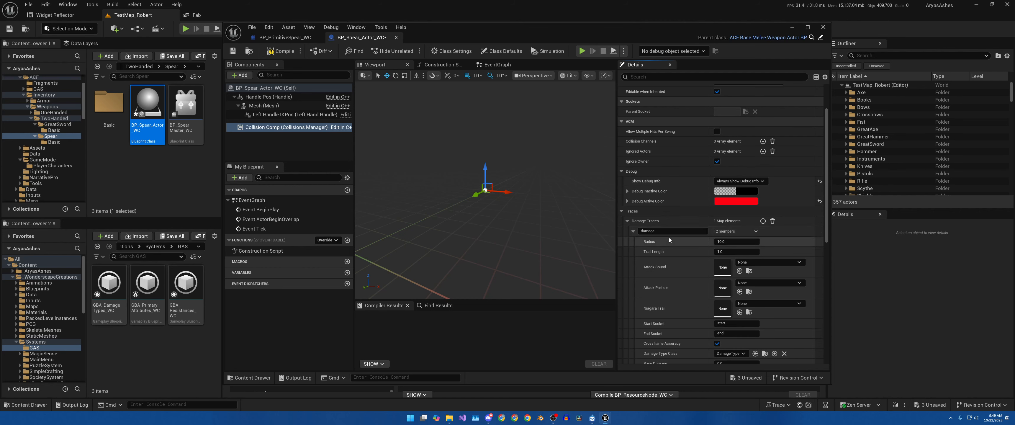
pyautogui.scroll(-2, 681, 253)
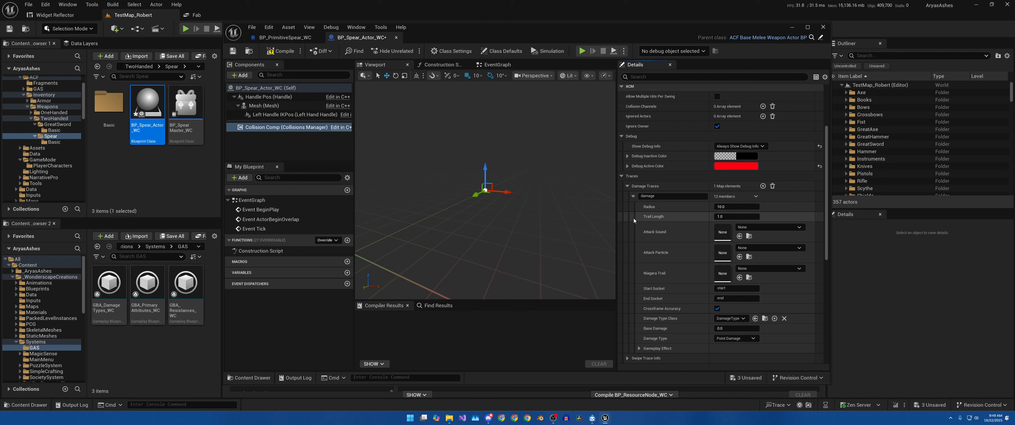
pyautogui.scroll(-2, 664, 205)
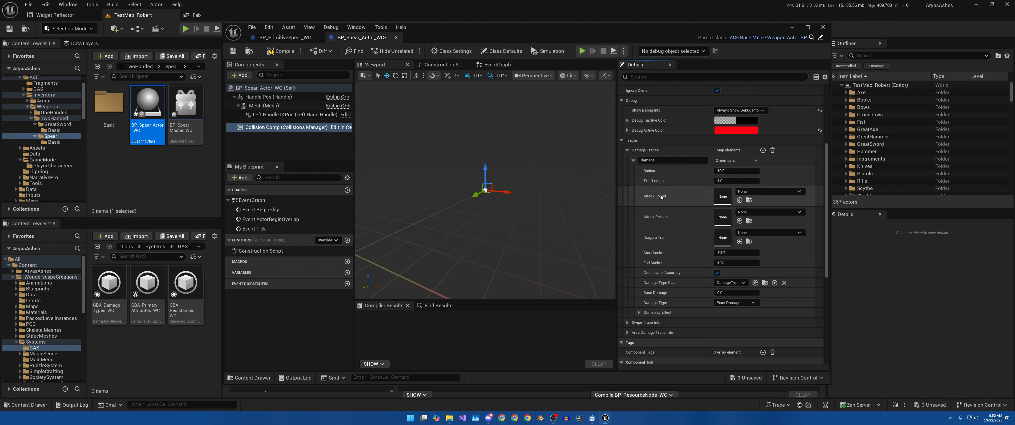
pyautogui.scroll(-3, 676, 187)
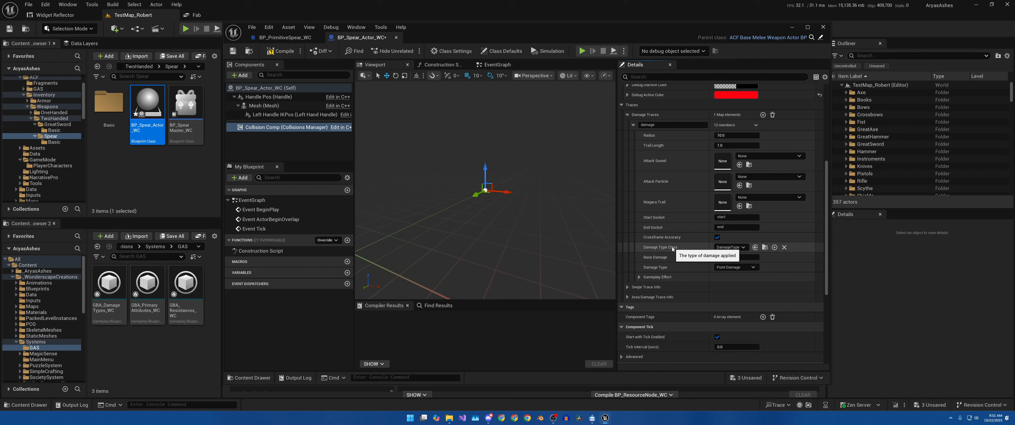
pyautogui.click(734, 249)
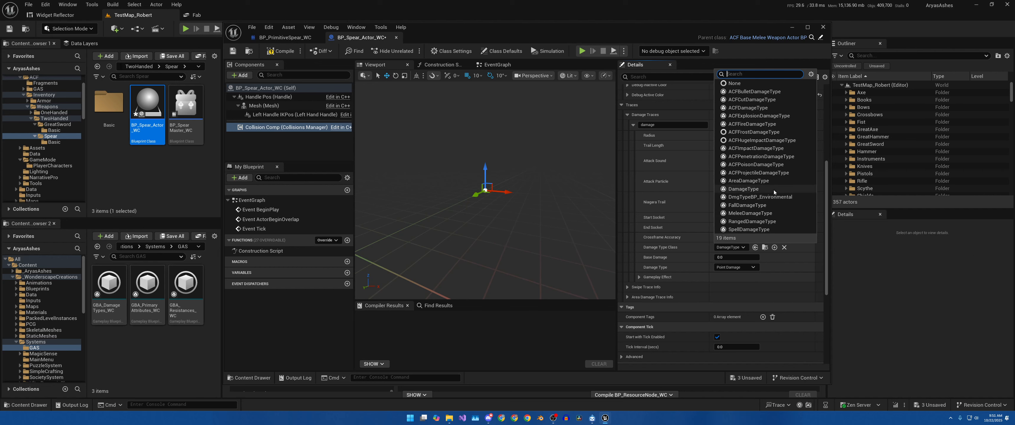
pyautogui.write('cut')
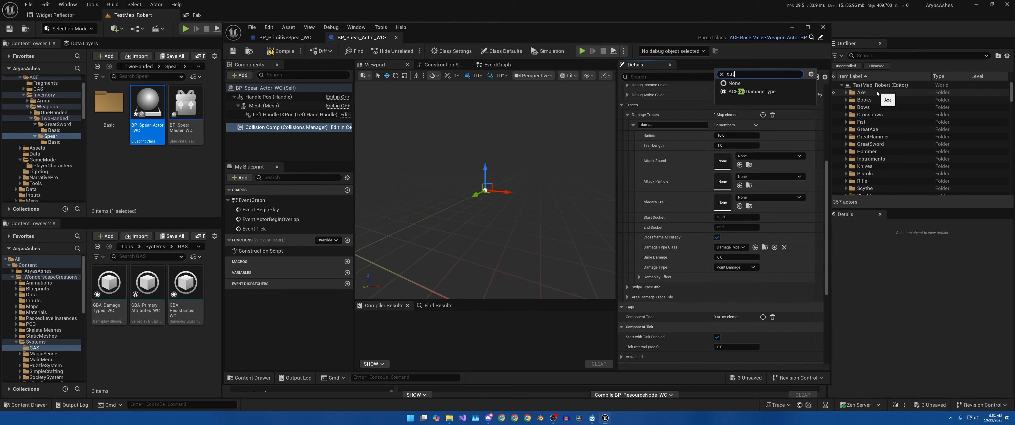
pyautogui.click(764, 274)
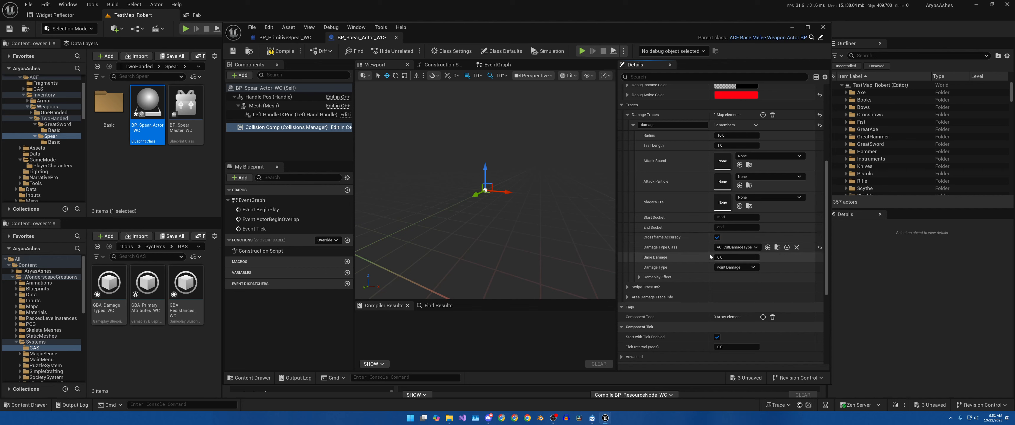
# Step: Set the Damage Type Class in the Collision Comp's Swipe Trace Info to ACFCutDamageType
pyautogui.click(639, 277)
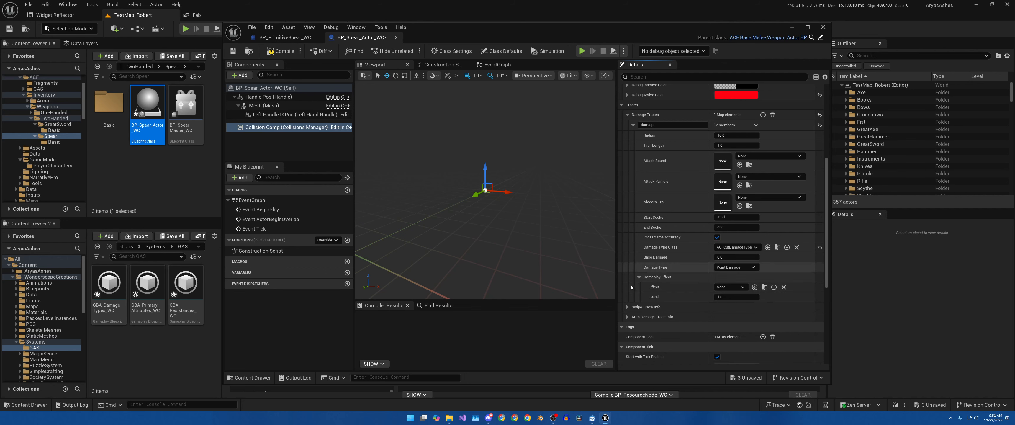
pyautogui.click(639, 276)
pyautogui.click(627, 286)
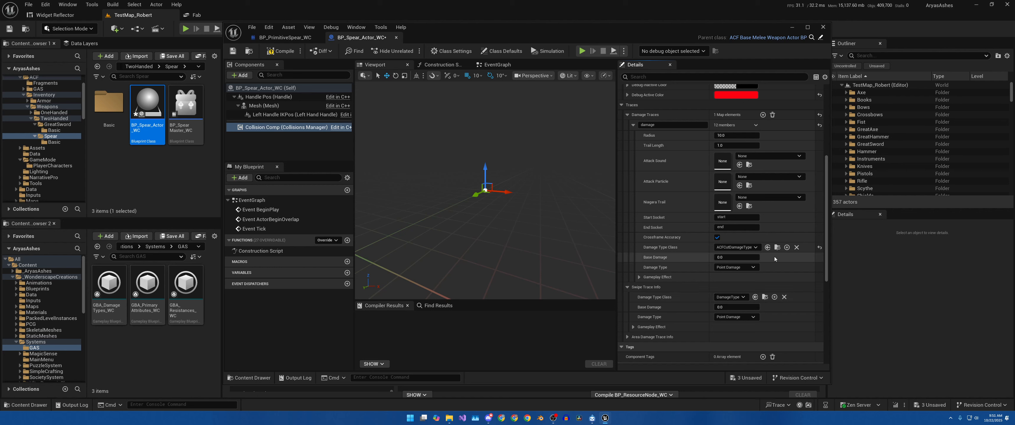
pyautogui.click(734, 297)
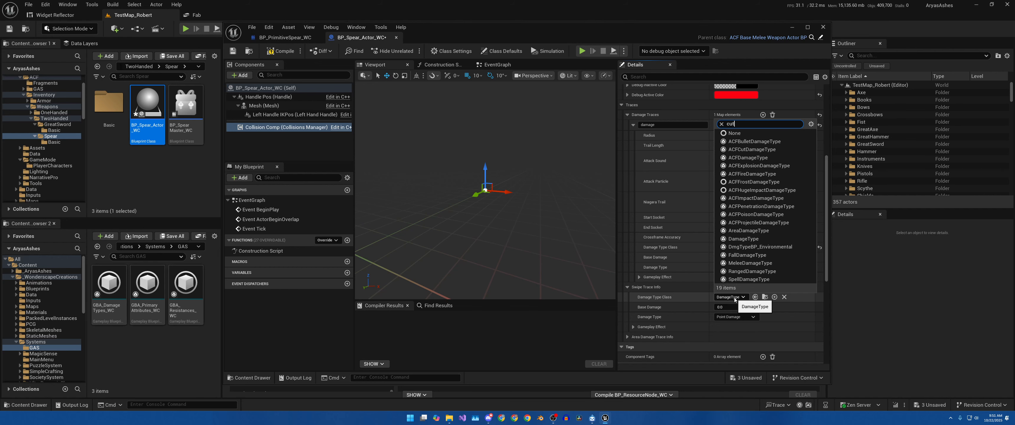
pyautogui.write('cut')
pyautogui.click(766, 325)
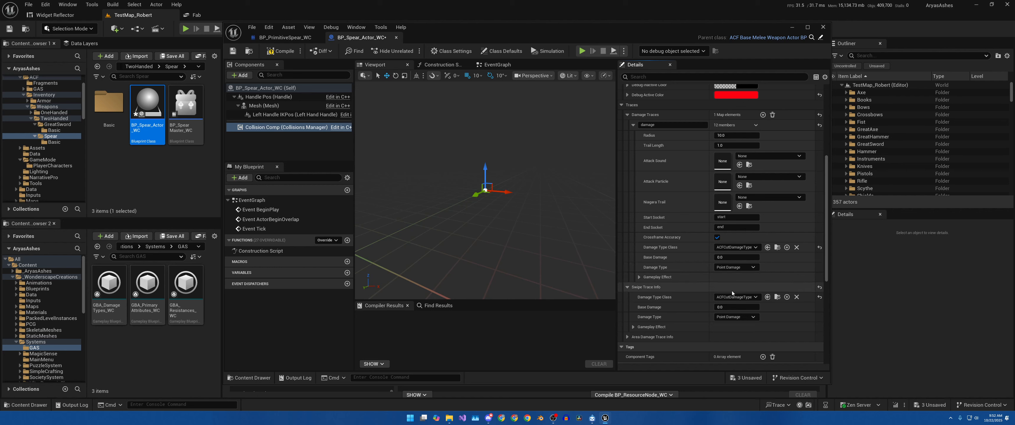
pyautogui.scroll(-3, 657, 305)
pyautogui.scroll(3, 665, 293)
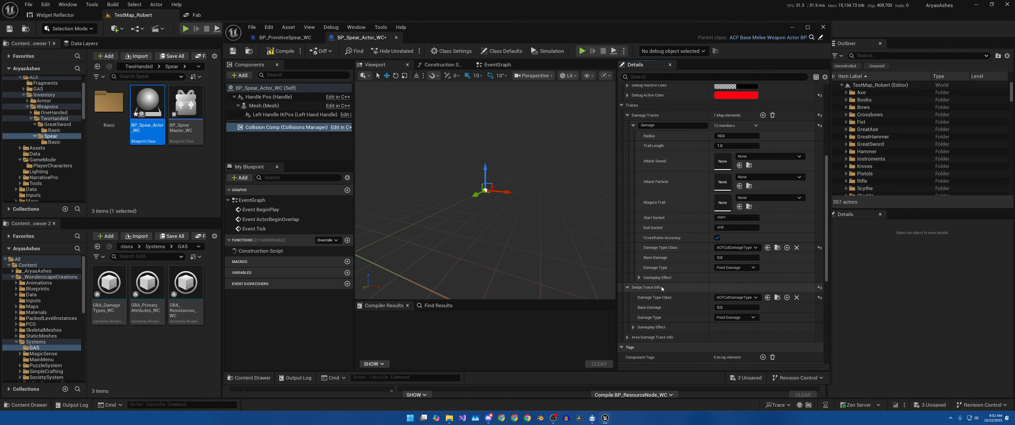
# Step: Compile and save the BP_Spear_Actor_WC blueprint
pyautogui.click(633, 126)
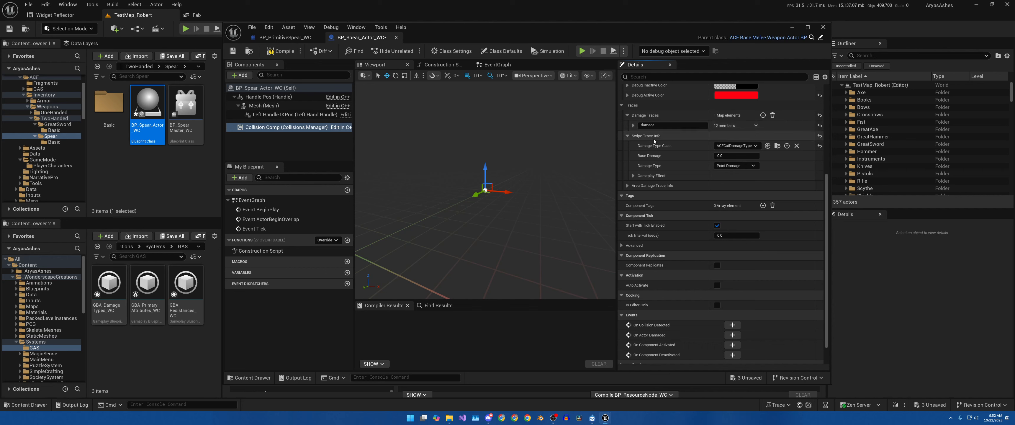
pyautogui.click(628, 136)
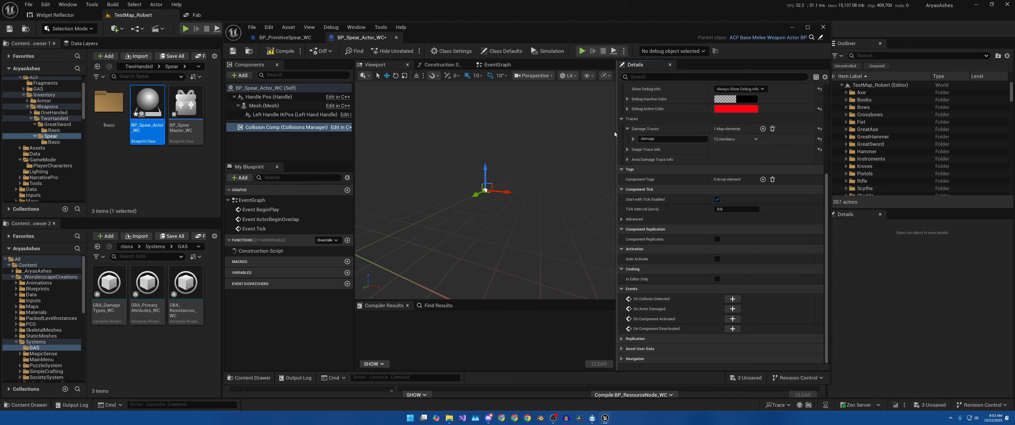
pyautogui.click(632, 139)
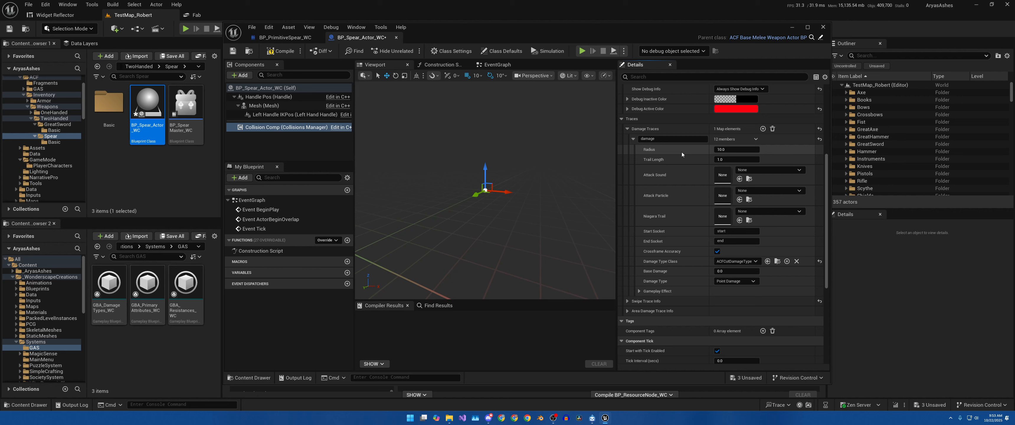
pyautogui.click(280, 50)
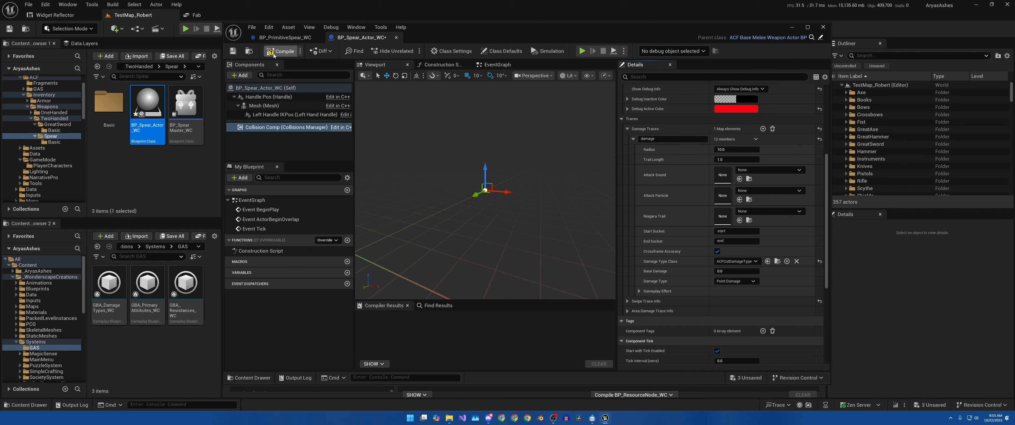
pyautogui.click(233, 51)
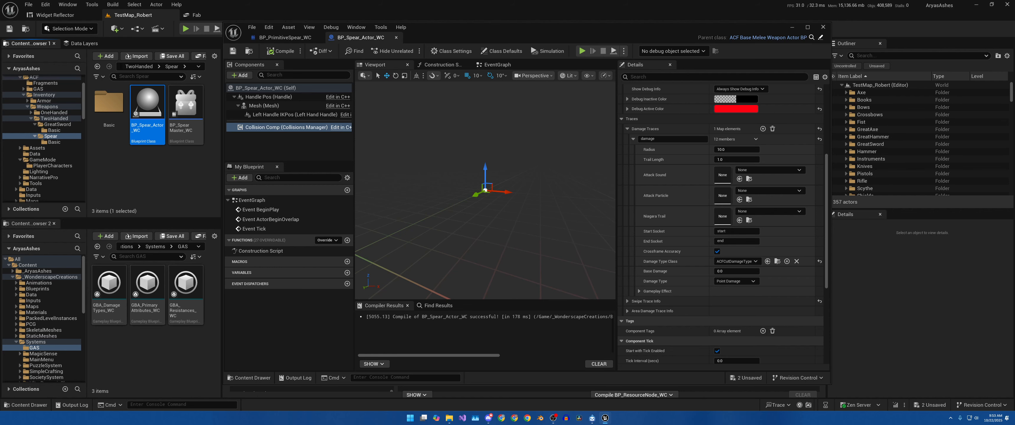
# Step: Dock the BP_Arya_WC character blueprint beside the spear blueprints and show its event graph
pyautogui.moveTo(1014, 164); pyautogui.dragTo(459, 38)
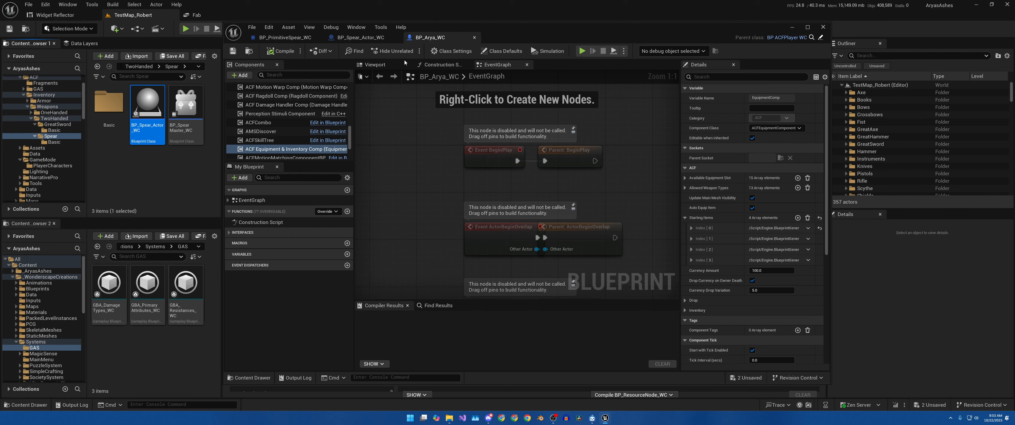
pyautogui.click(374, 65)
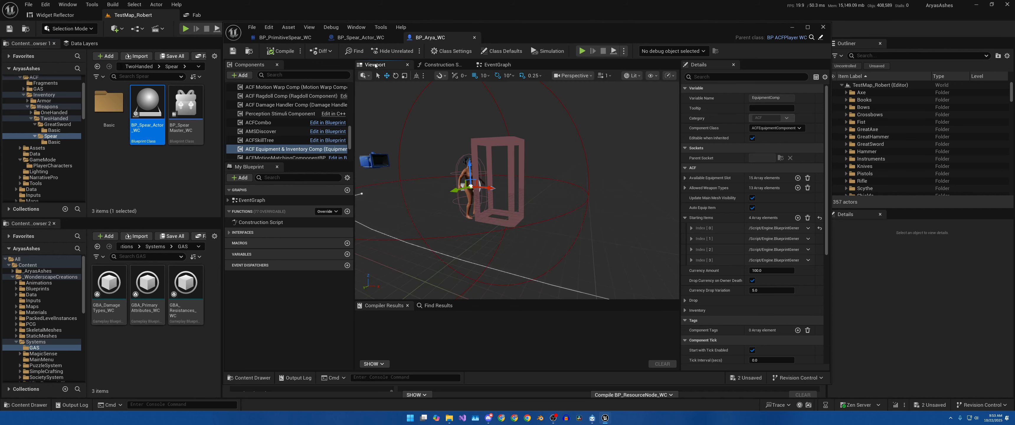
pyautogui.click(496, 65)
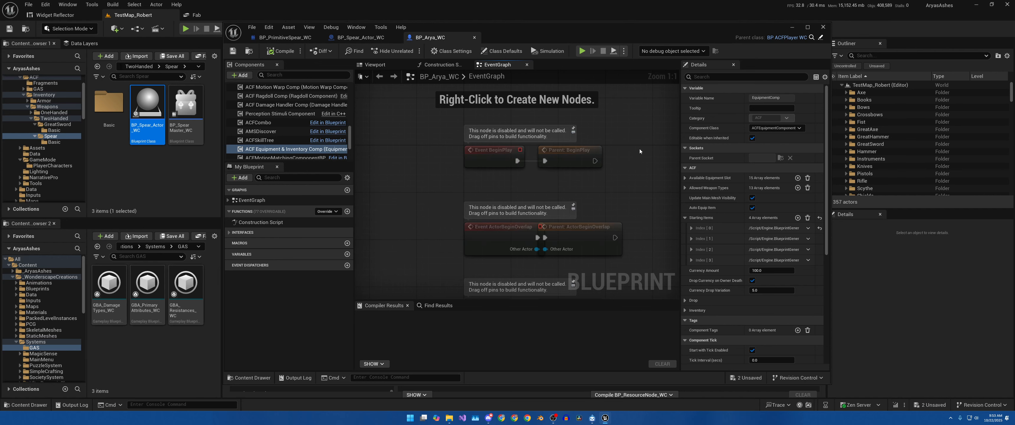
# Step: Set the Item Class of the first Starting Items entry in Arya's equipment component to BP_PrimitiveSpear_WC
pyautogui.click(692, 227)
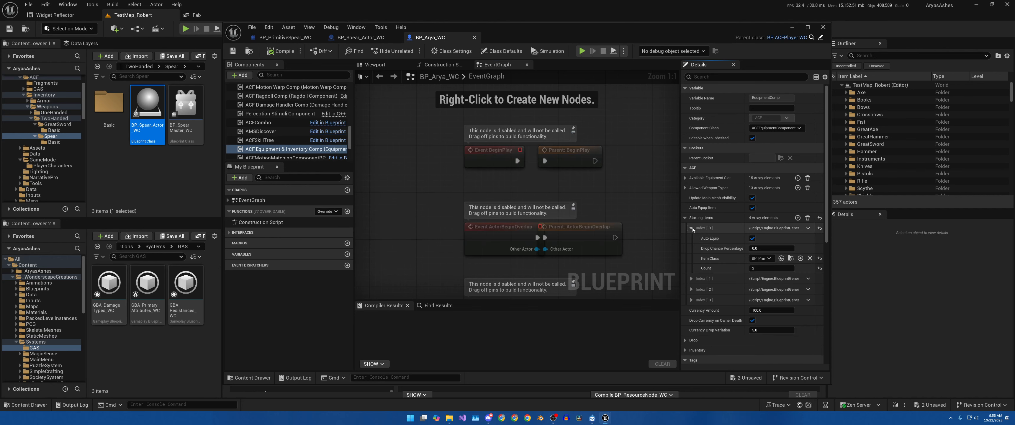
pyautogui.click(761, 259)
pyautogui.write('prim')
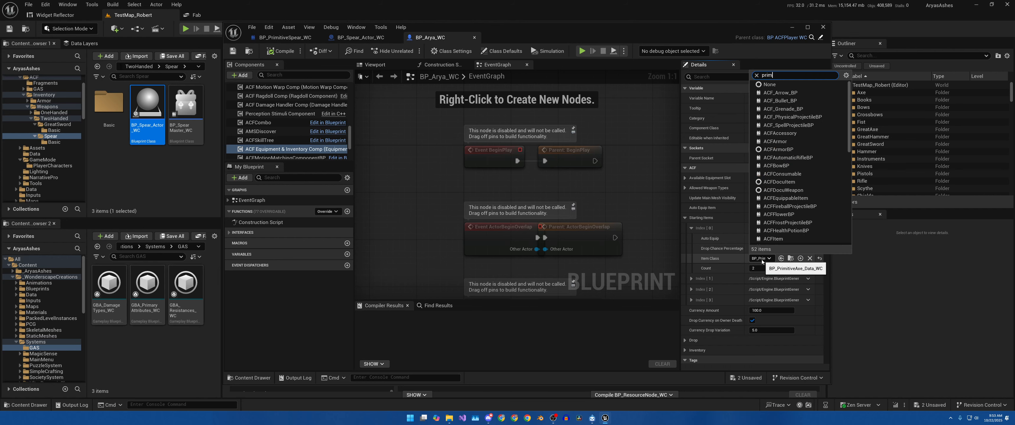
pyautogui.write('i')
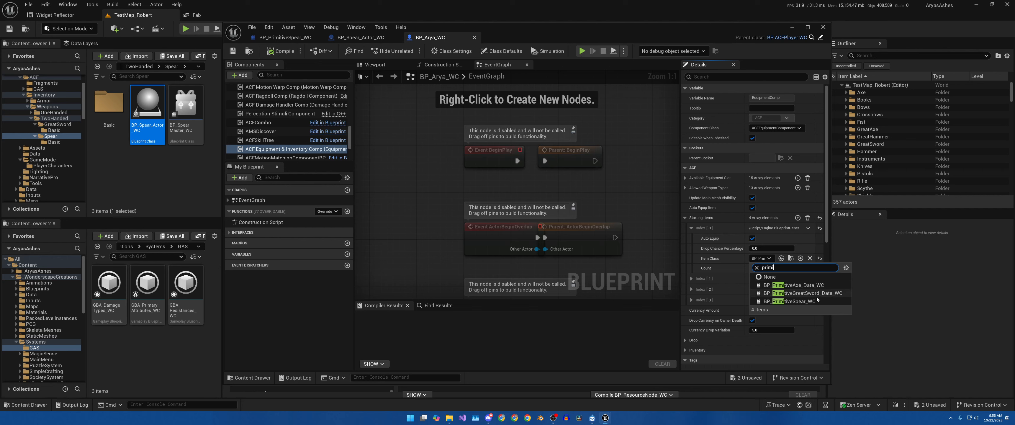
pyautogui.click(804, 302)
# Step: Set the Count of the first starting item to 1 and widen the property area to show its full values
pyautogui.click(764, 269)
pyautogui.write('2')
pyautogui.click(764, 269)
pyautogui.write('1')
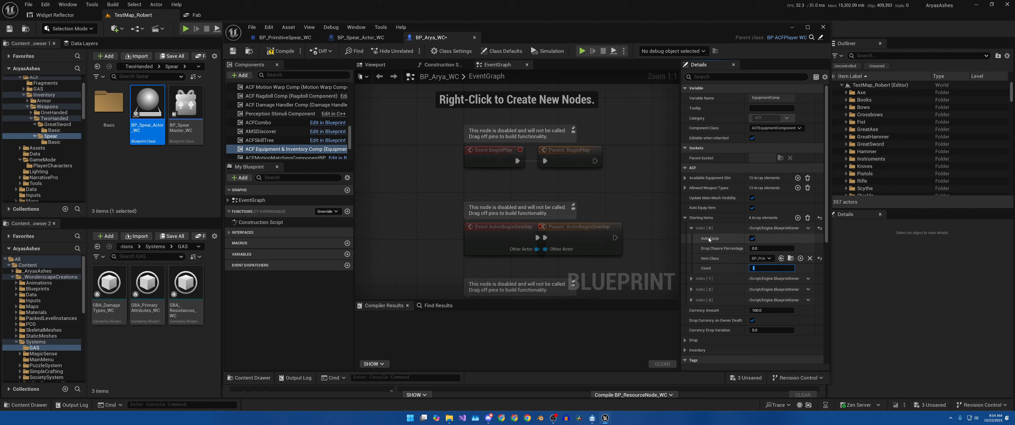
pyautogui.moveTo(679, 240); pyautogui.dragTo(621, 240)
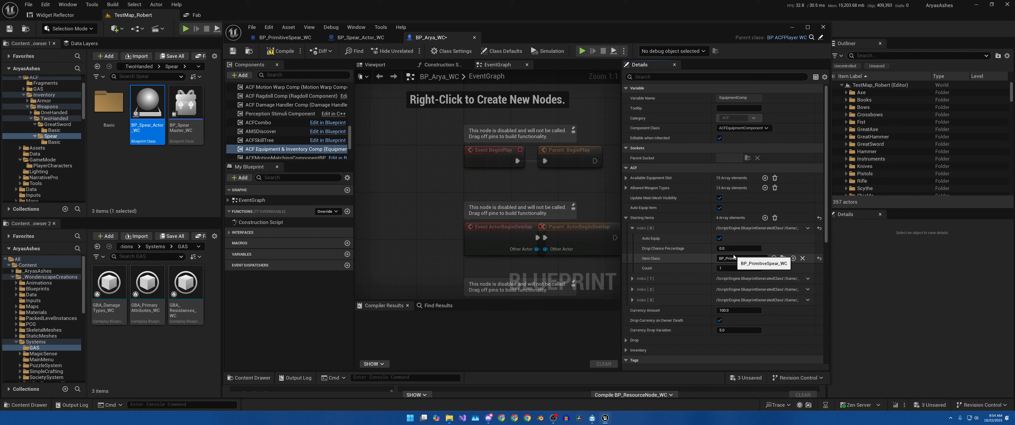
# Step: Review the Allowed Weapon Types of the equipment component, then compile and save the BP_Arya_WC blueprint with the pending changes
pyautogui.click(626, 188)
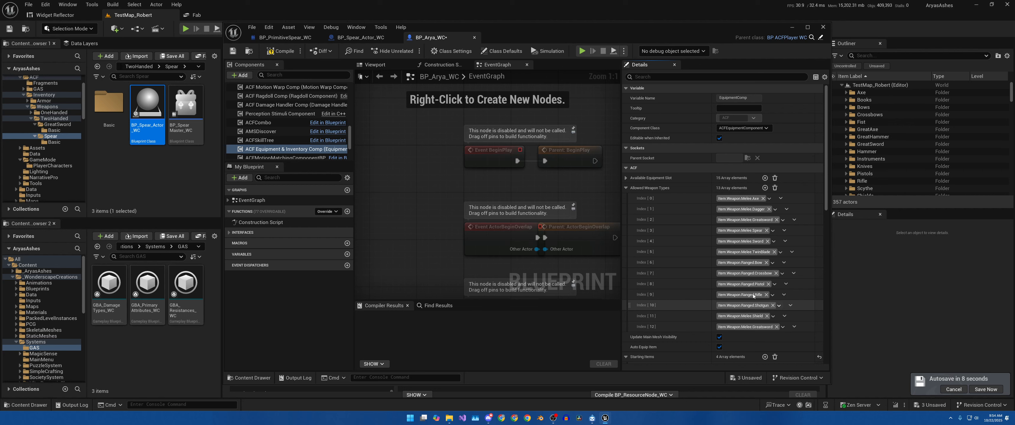
pyautogui.click(985, 388)
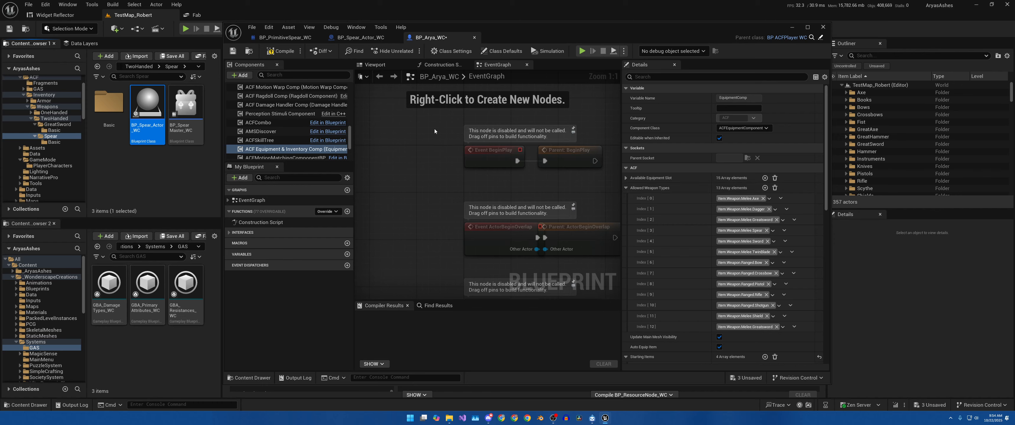
pyautogui.click(234, 52)
# Step: Play the test level in the editor despite the AN_NotifyHolster compile error, inspect Arya's spear, and stop the session
pyautogui.moveTo(544, 33); pyautogui.dragTo(1014, 66)
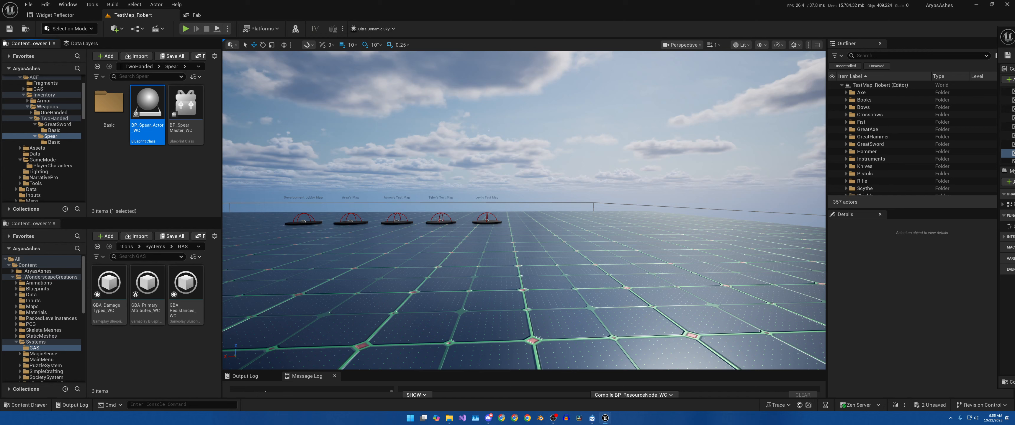
pyautogui.click(185, 29)
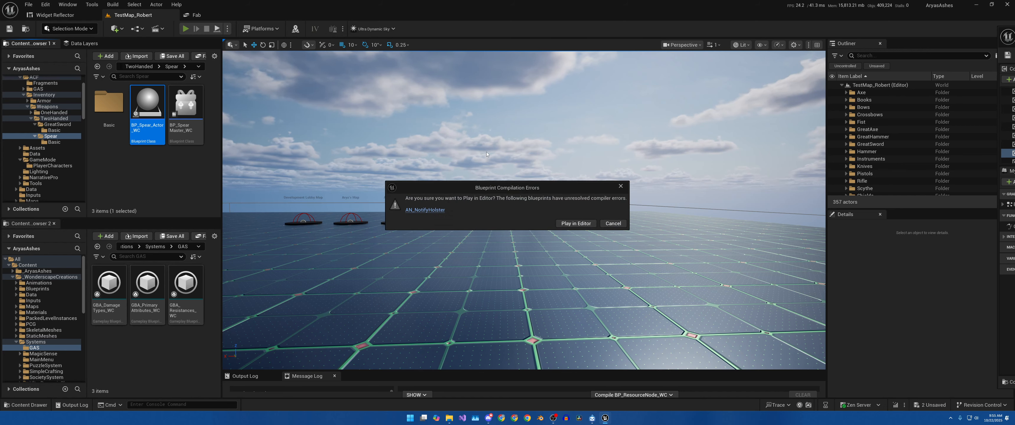
pyautogui.click(431, 212)
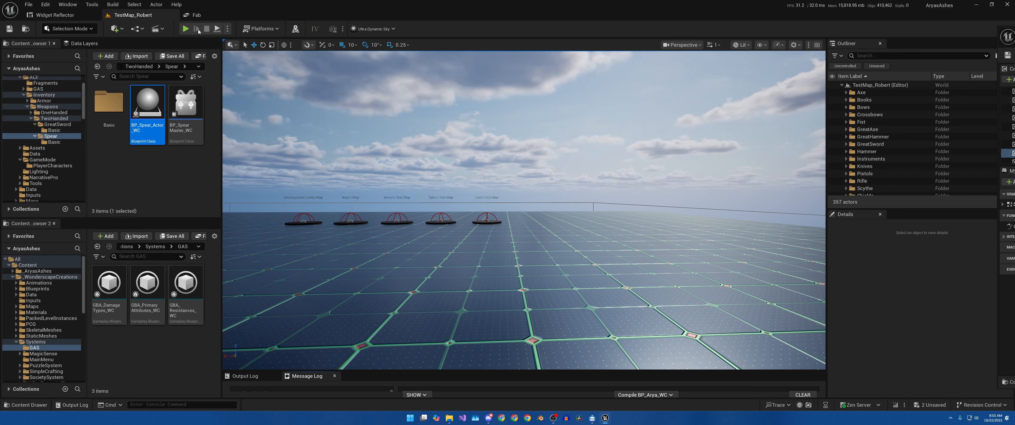
pyautogui.click(198, 30)
pyautogui.click(610, 223)
pyautogui.click(185, 29)
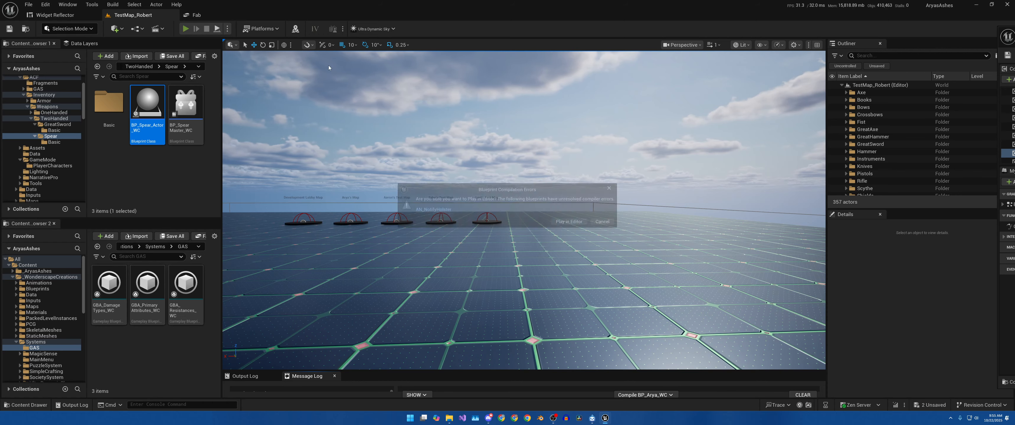
pyautogui.click(570, 223)
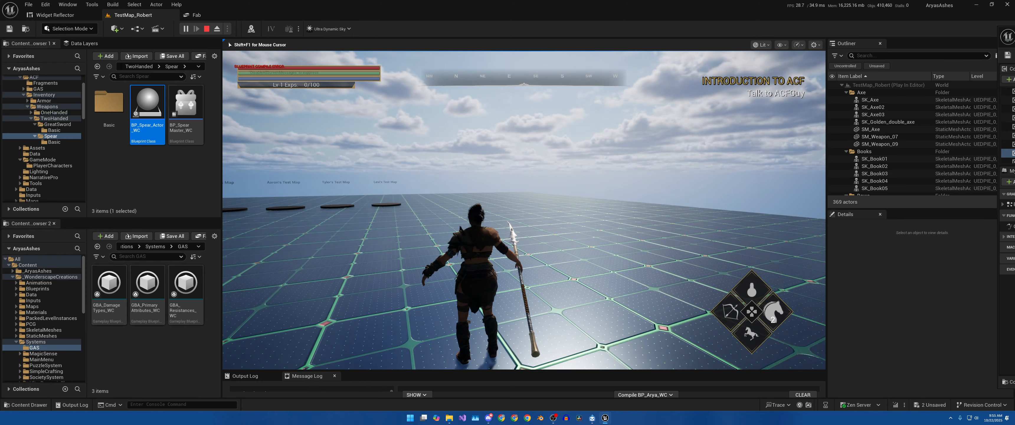
pyautogui.press('Escape')
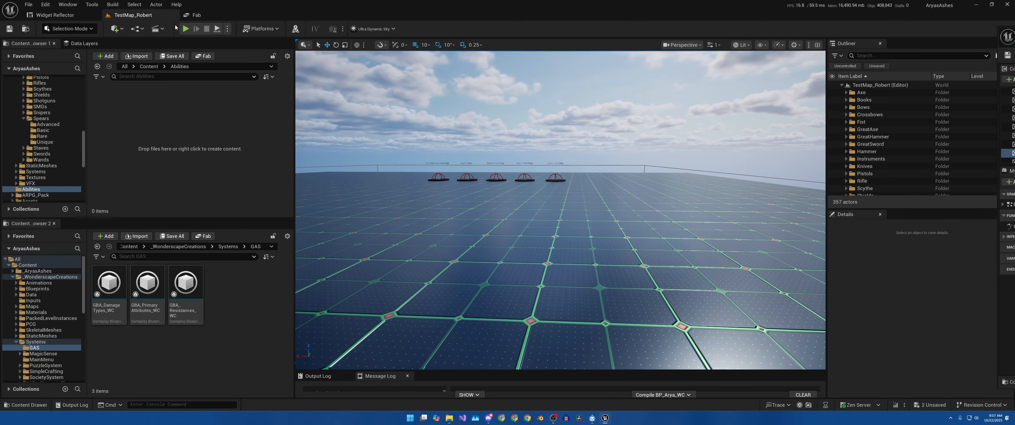
# Step: Play the test level again, holster the spear on Arya's back, and end the session
pyautogui.click(185, 29)
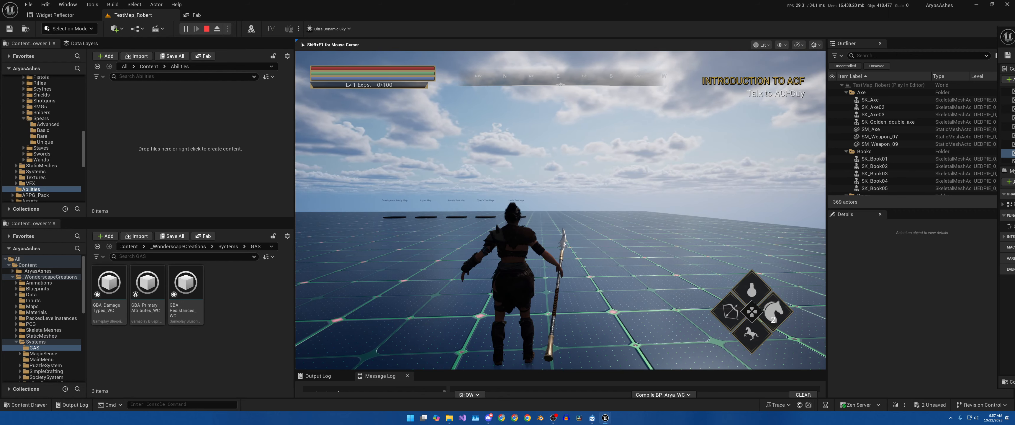
pyautogui.press('1')
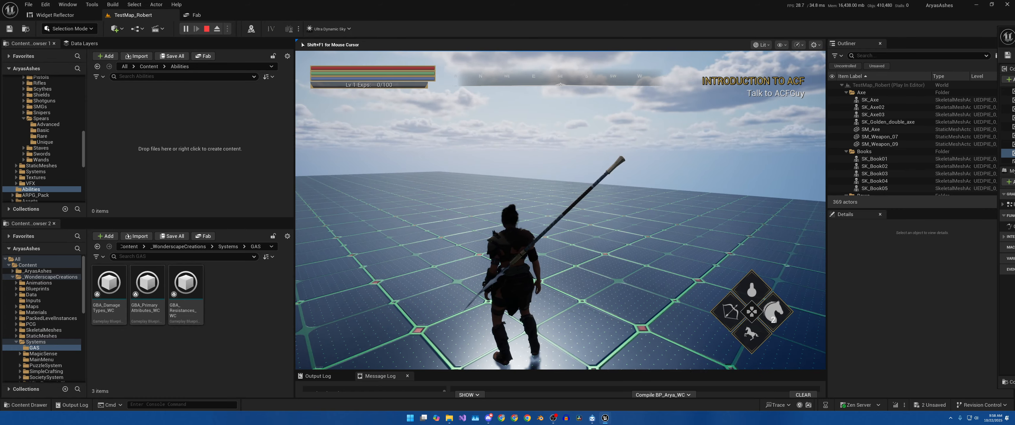
pyautogui.press('Escape')
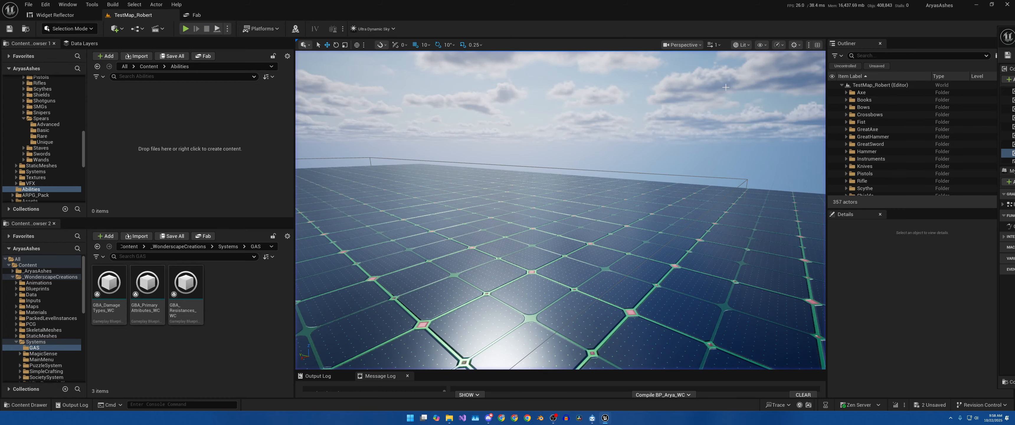
# Step: Open the SK_Polearm05 weapon mesh from BP_PrimitiveSpear_WC and check the damage trace's socket names in BP_Spear_Actor_WC
pyautogui.moveTo(761, 88); pyautogui.dragTo(1014, 106)
pyautogui.moveTo(1014, 36); pyautogui.dragTo(488, 0)
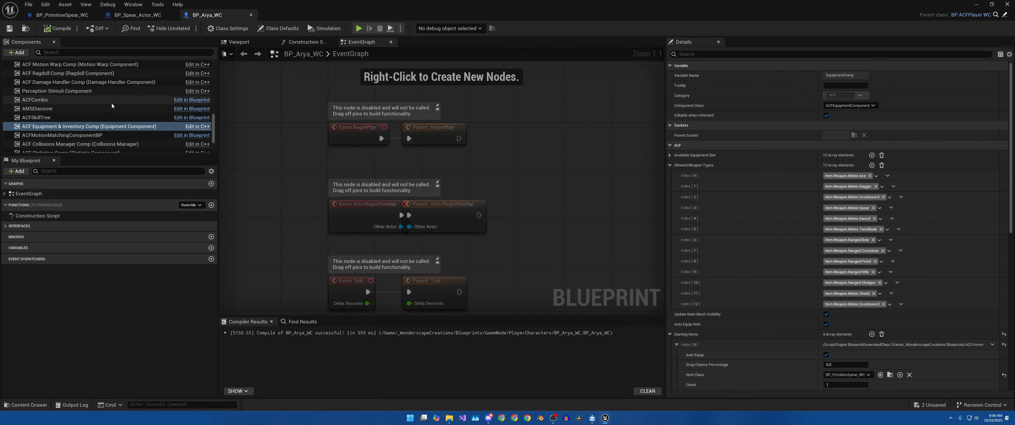
pyautogui.click(137, 15)
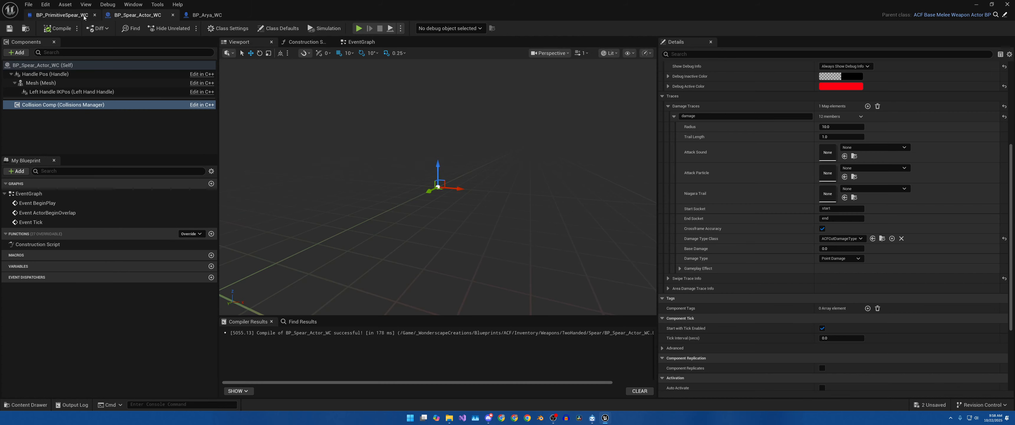
pyautogui.click(62, 15)
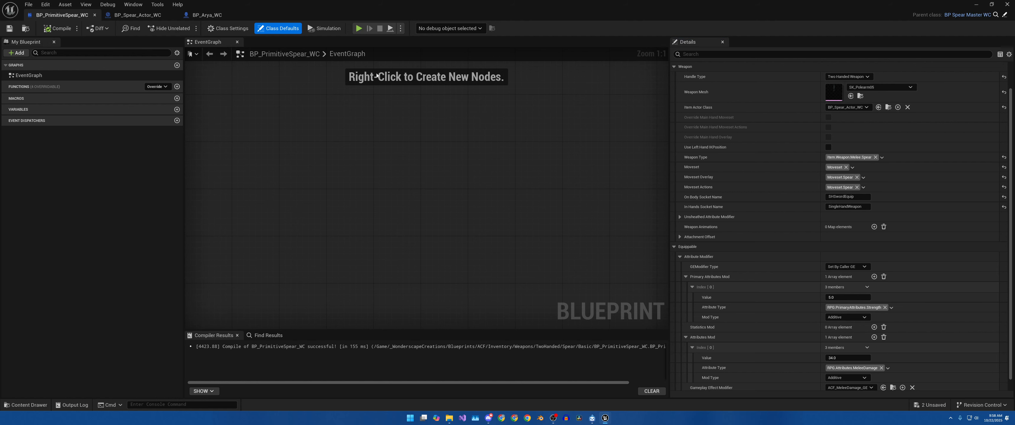
pyautogui.moveTo(1012, 173); pyautogui.dragTo(272, 15)
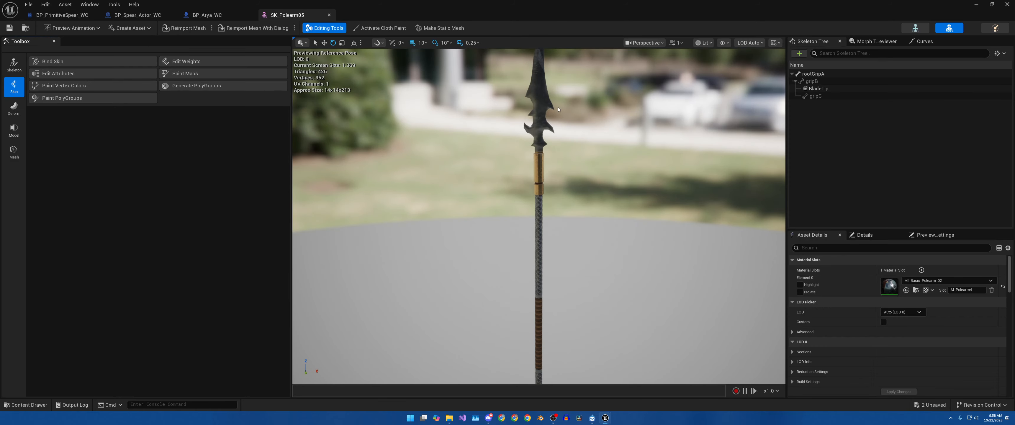
pyautogui.scroll(-4, 581, 109)
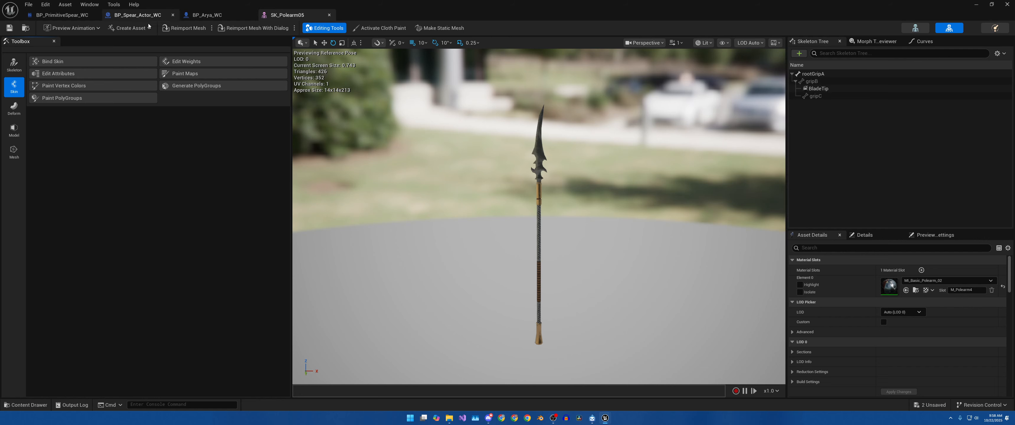
pyautogui.click(143, 15)
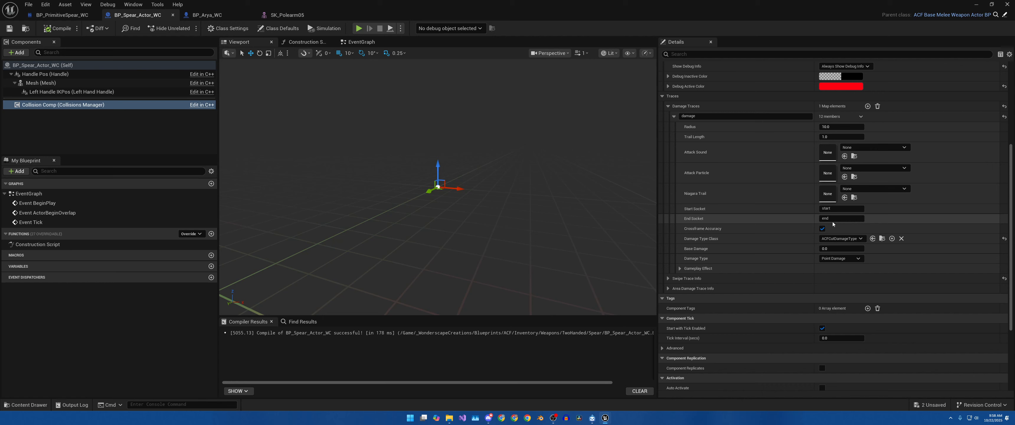
pyautogui.click(290, 16)
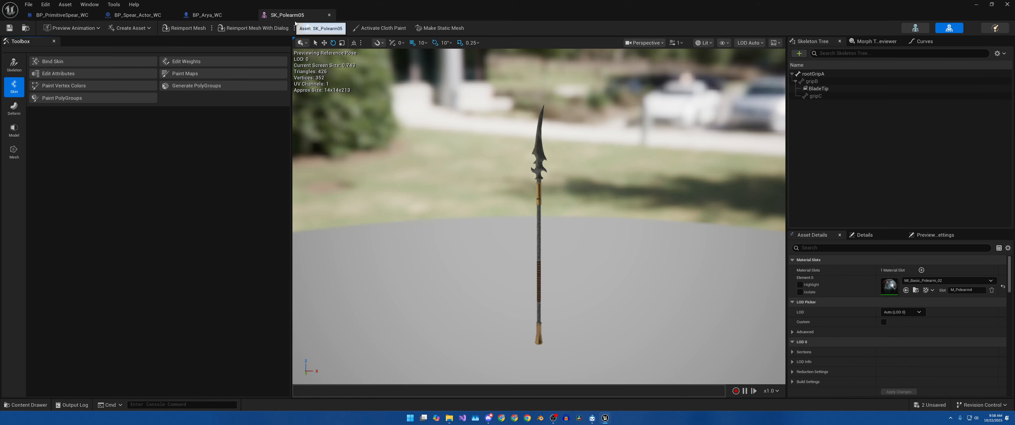
# Step: Add a socket named "start" to the rootGripA bone of SK_Polearm05
pyautogui.click(807, 75)
pyautogui.click(799, 54)
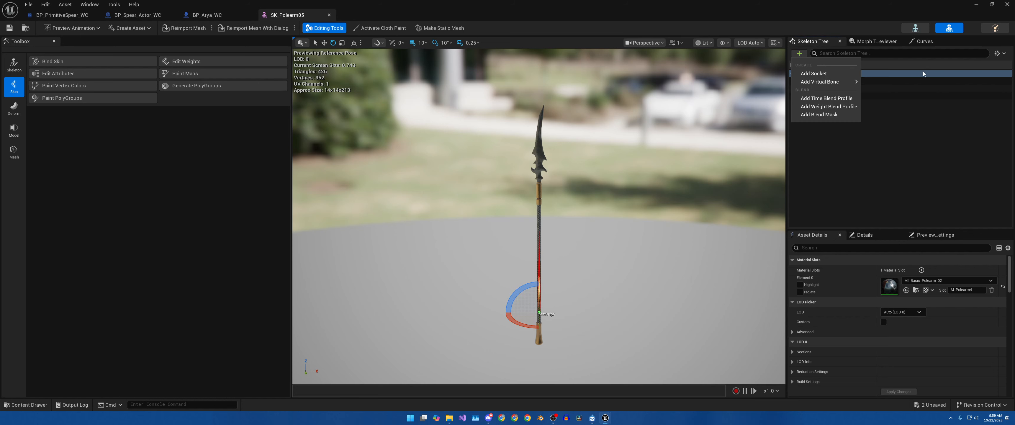
pyautogui.click(815, 74)
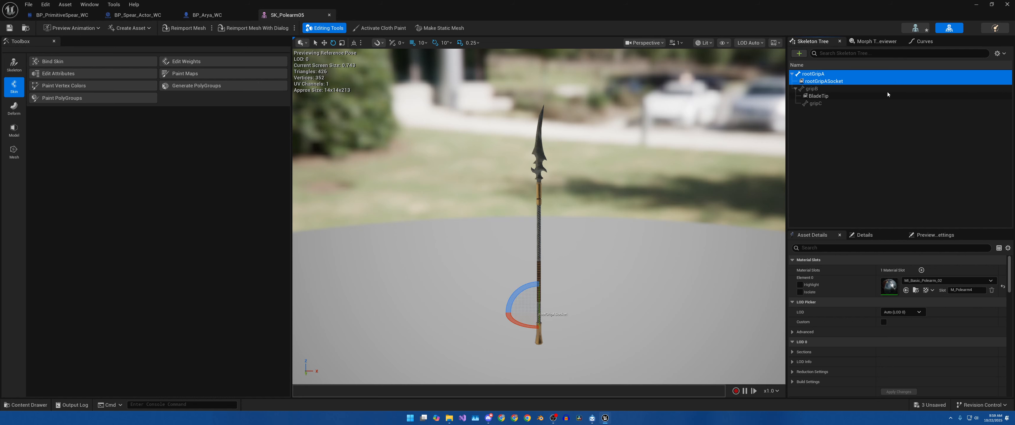
pyautogui.click(833, 82)
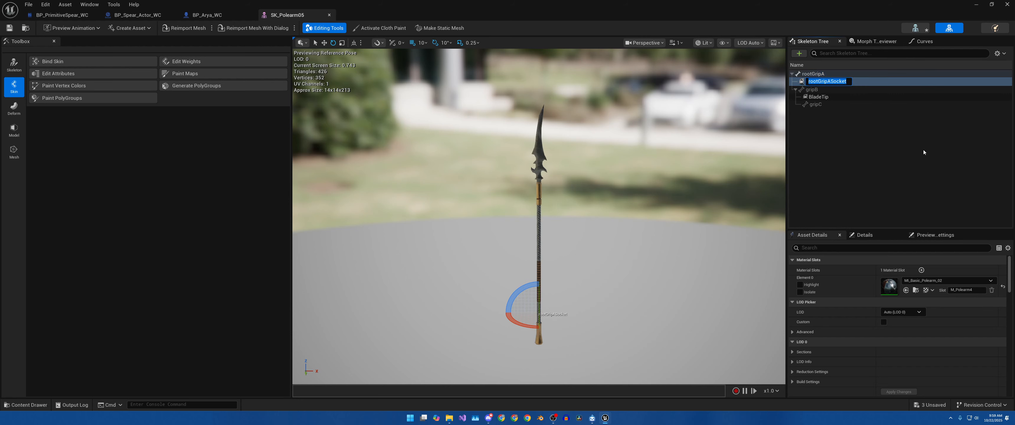
pyautogui.write('start')
pyautogui.press('Return')
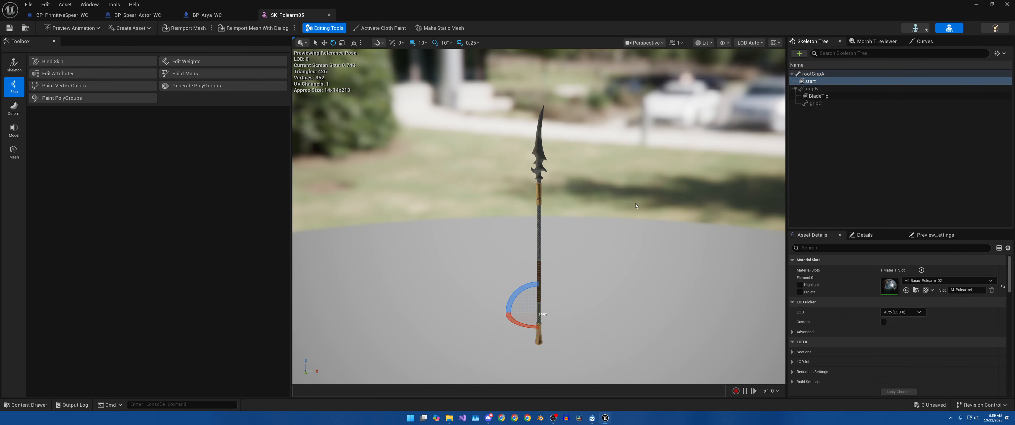
# Step: Move the start socket up along the spear shaft to about its middle
pyautogui.moveTo(635, 206)
pyautogui.mouseDown(button='right')
pyautogui.moveTo(633, 260)
pyautogui.moveTo(636, 206)
pyautogui.mouseUp(button='right')
pyautogui.press('w')
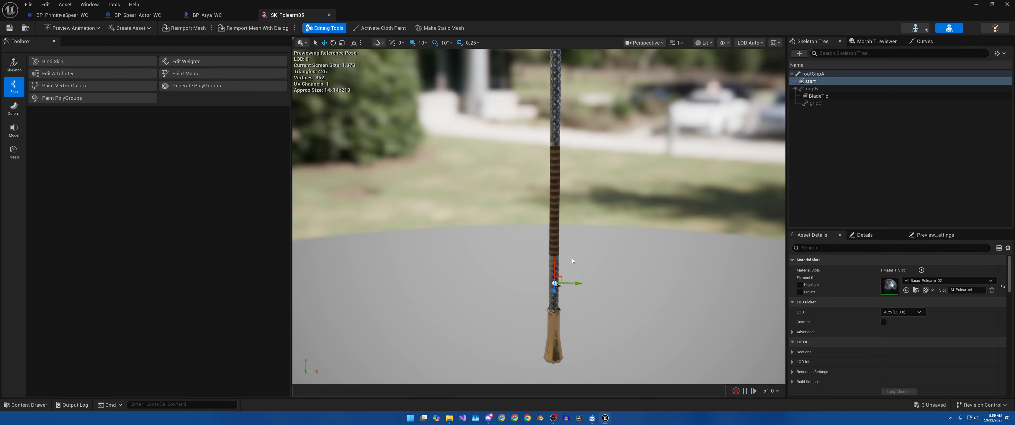
pyautogui.moveTo(554, 283); pyautogui.dragTo(555, 103)
pyautogui.scroll(-5, 556, 104)
pyautogui.press('w')
pyautogui.moveTo(599, 160)
pyautogui.mouseDown(button='right')
pyautogui.moveTo(615, 219)
pyautogui.moveTo(615, 155)
pyautogui.moveTo(599, 159)
pyautogui.mouseUp(button='right')
pyautogui.moveTo(554, 244); pyautogui.dragTo(555, 266)
pyautogui.scroll(-5, 571, 252)
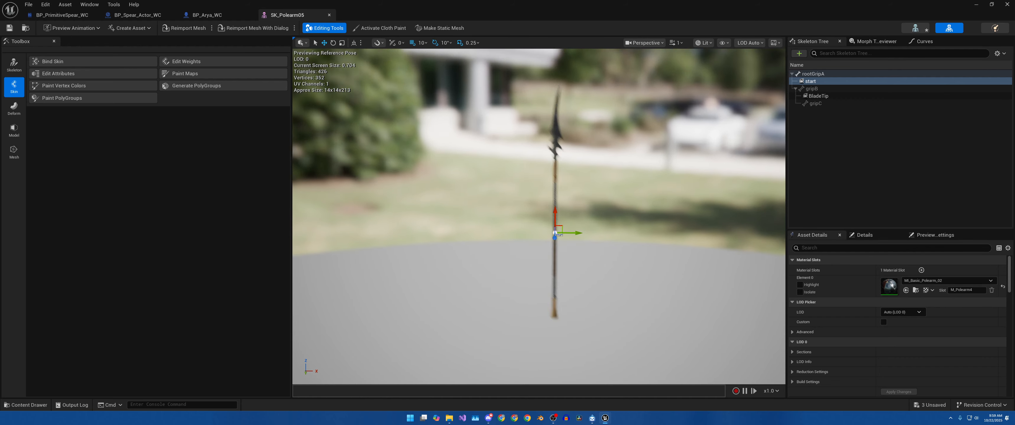
# Step: Add a second socket named "end" to the rootGripA bone
pyautogui.click(812, 74)
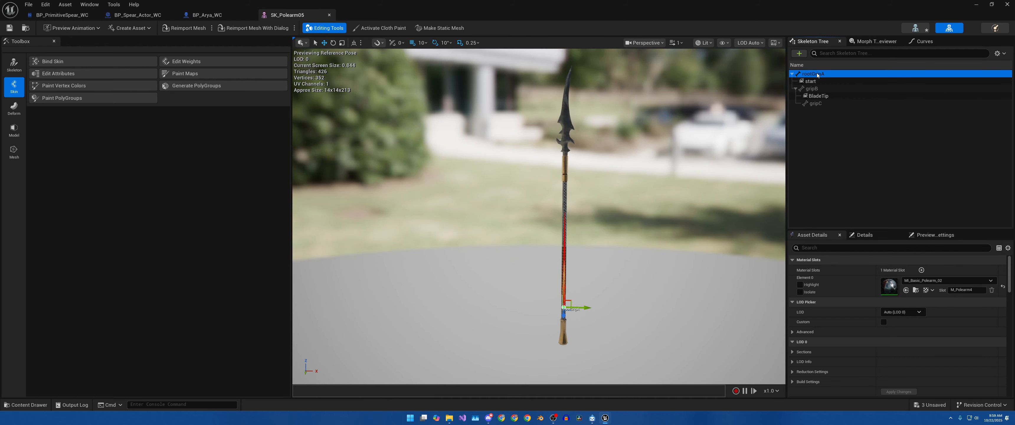
pyautogui.click(799, 53)
pyautogui.click(884, 81)
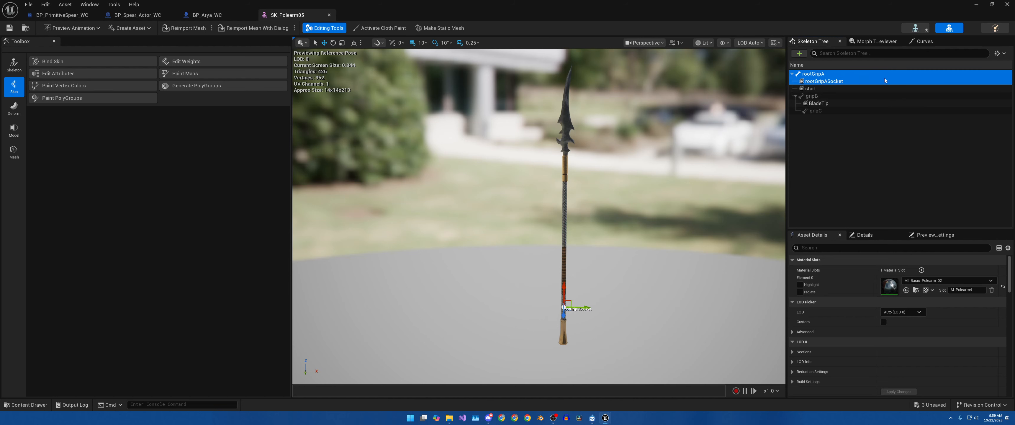
pyautogui.doubleClick(839, 83)
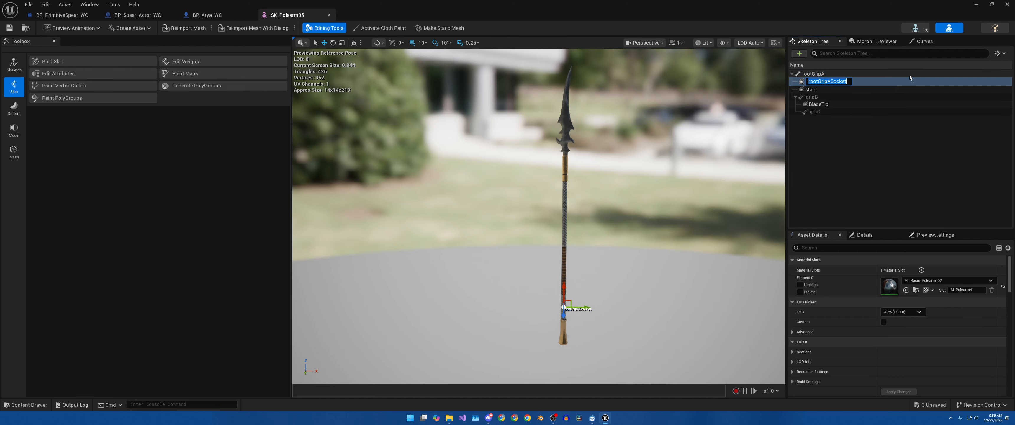
pyautogui.write('end')
pyautogui.press('Return')
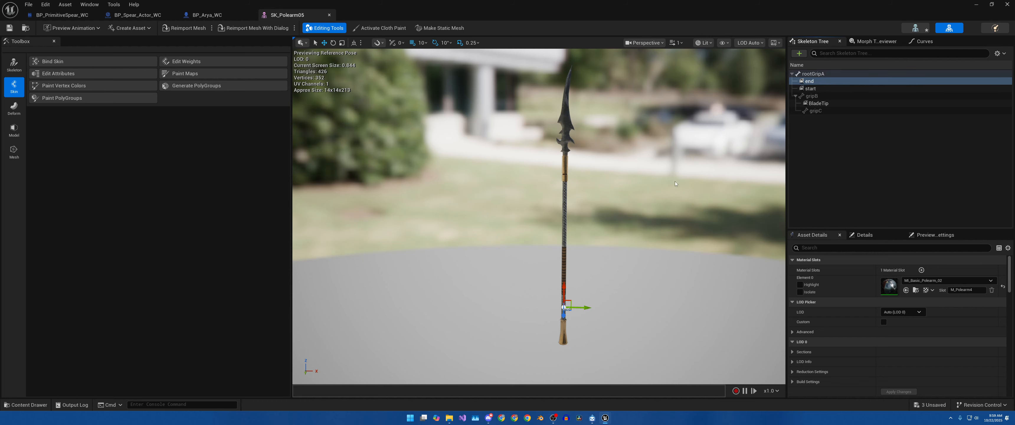
# Step: Move the end socket up along the spear to the height of the blade's tip
pyautogui.moveTo(564, 292); pyautogui.dragTo(566, 62)
pyautogui.press('f')
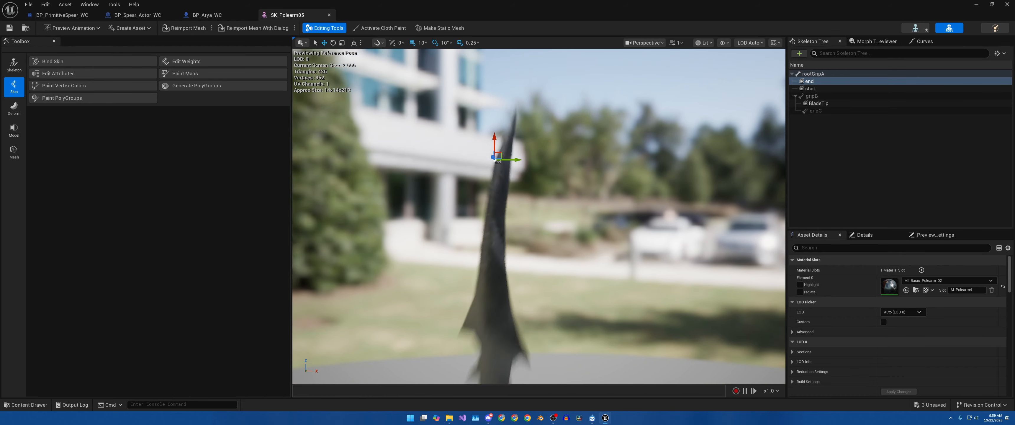
pyautogui.press('s')
pyautogui.press('e')
pyautogui.moveTo(538, 217); pyautogui.dragTo(519, 287, button='right')
pyautogui.scroll(-3, 519, 287)
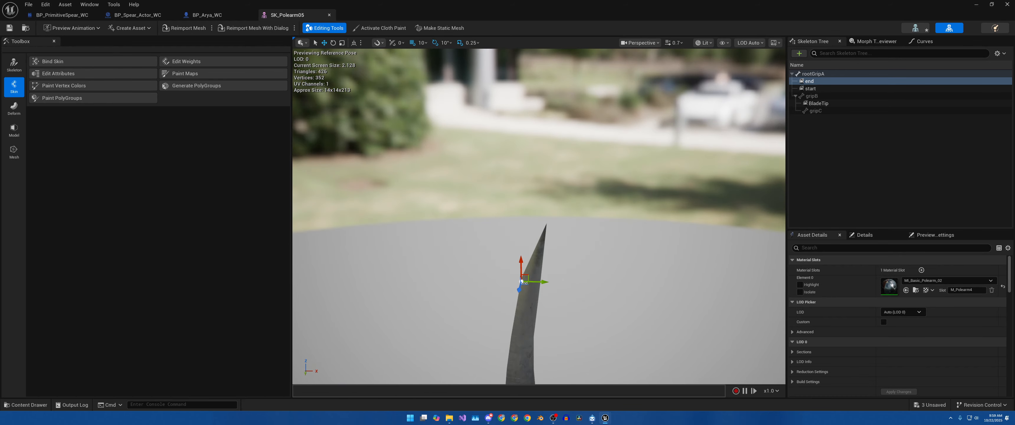
pyautogui.press('q')
pyautogui.scroll(-3, 518, 131)
pyautogui.press('e')
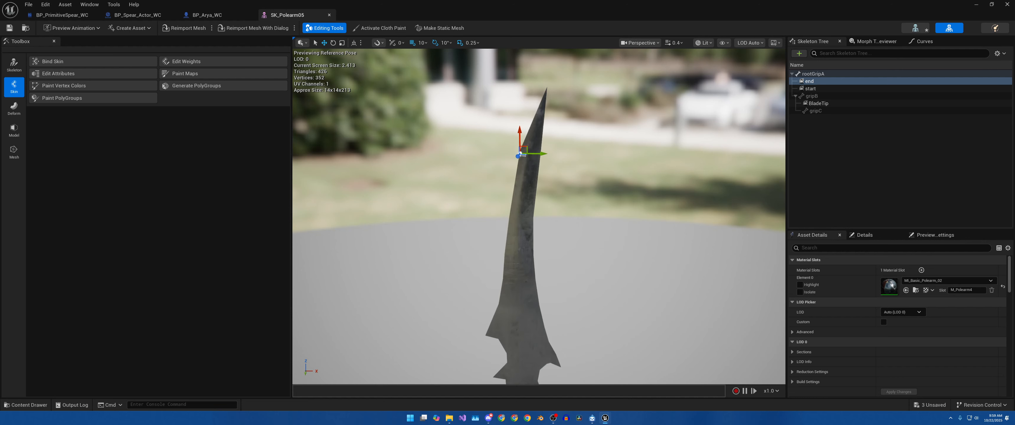
pyautogui.moveTo(518, 132); pyautogui.dragTo(524, 60)
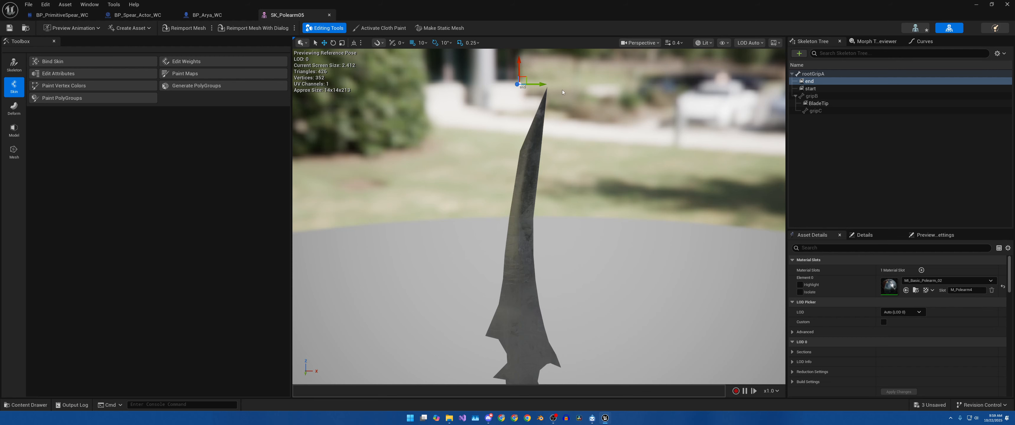
# Step: Fine-tune the end socket to sit just above the blade's tip and return to the level editor
pyautogui.press('s')
pyautogui.moveTo(548, 88); pyautogui.dragTo(558, 132, button='right')
pyautogui.press('w')
pyautogui.press('s')
pyautogui.press('w')
pyautogui.press('w')
pyautogui.moveTo(547, 192); pyautogui.dragTo(571, 226, button='right')
pyautogui.press('a')
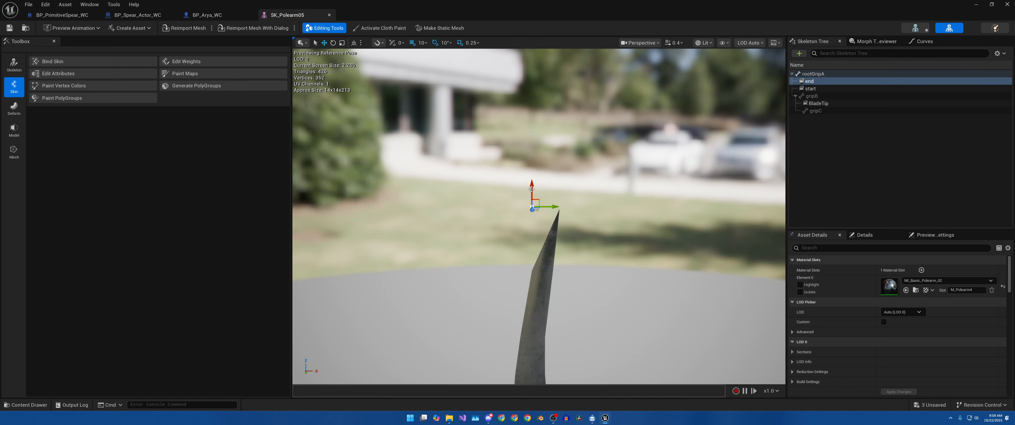
pyautogui.moveTo(531, 189); pyautogui.dragTo(531, 184)
pyautogui.moveTo(559, 213); pyautogui.dragTo(562, 229, button='right')
pyautogui.press('s')
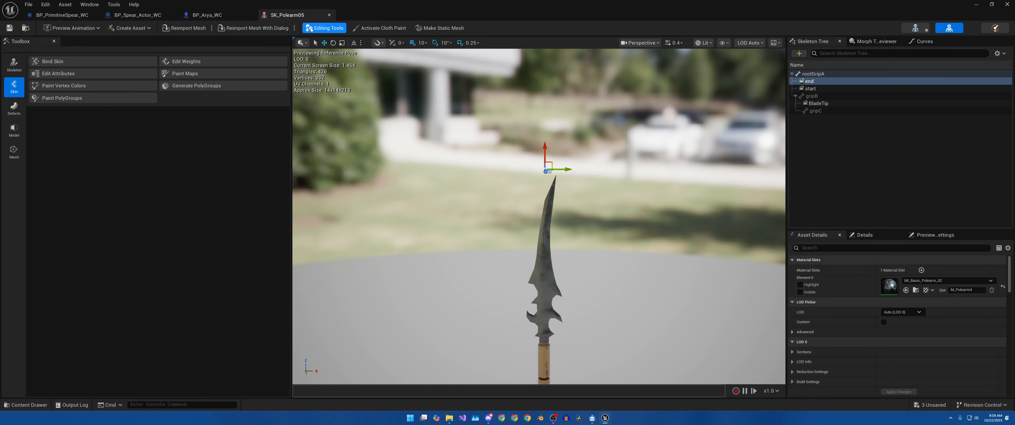
pyautogui.moveTo(397, 13); pyautogui.dragTo(1014, 75)
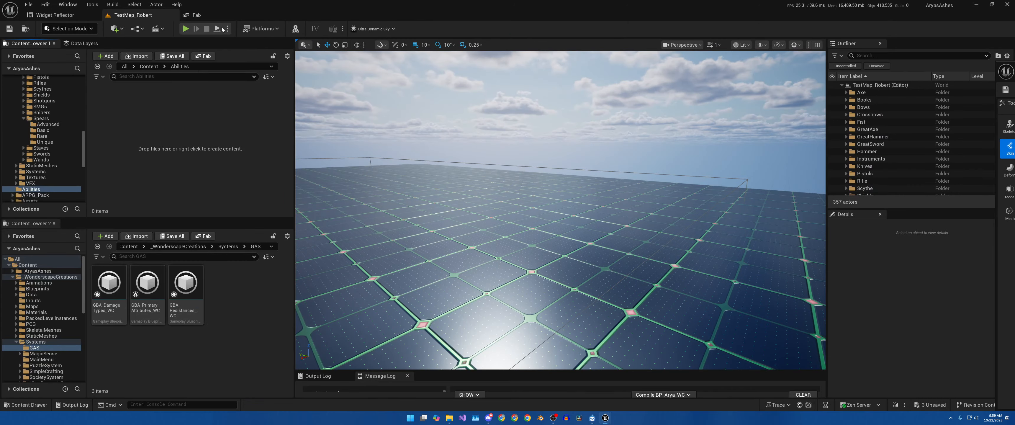
# Step: Play-test the level to check the damage trace on Arya's spear, and end the play session
pyautogui.hotkey('alt', 'p')
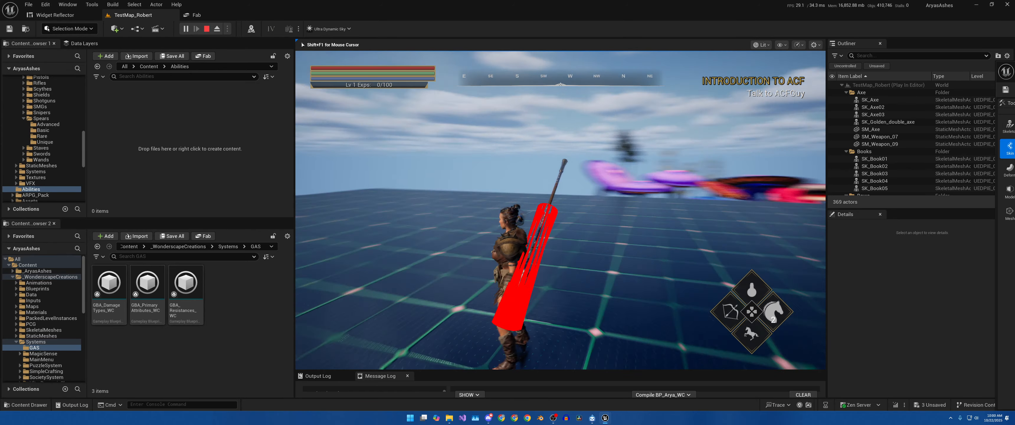
pyautogui.press('Escape')
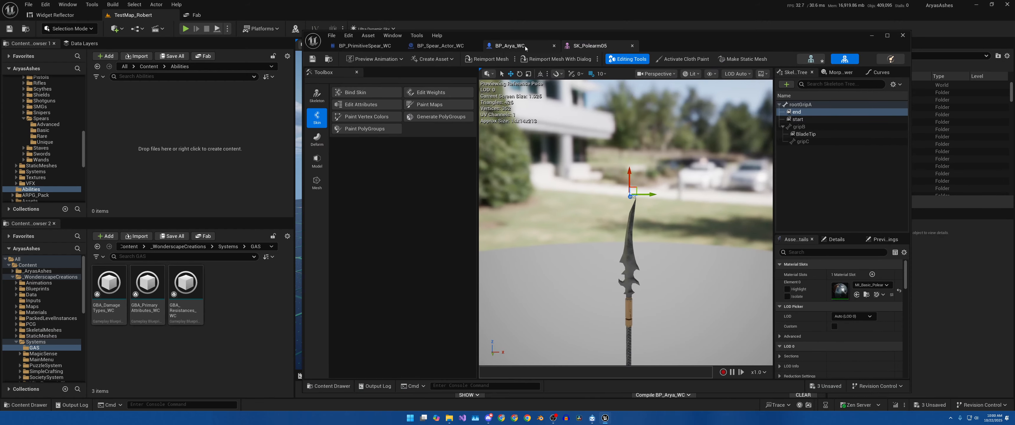
# Step: In BP_Spear_Actor_WC, set the collision component's Show Debug Info to Don't Show Debug Info and compile the blueprint
pyautogui.click(525, 46)
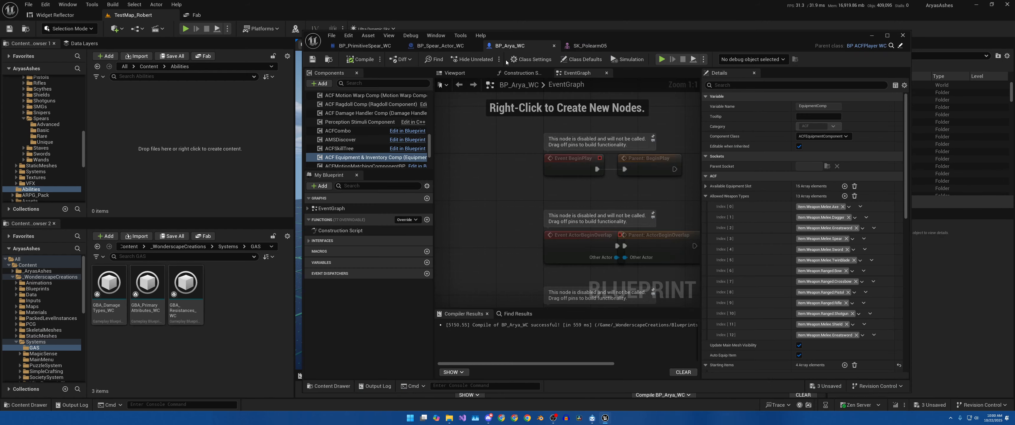
pyautogui.click(440, 46)
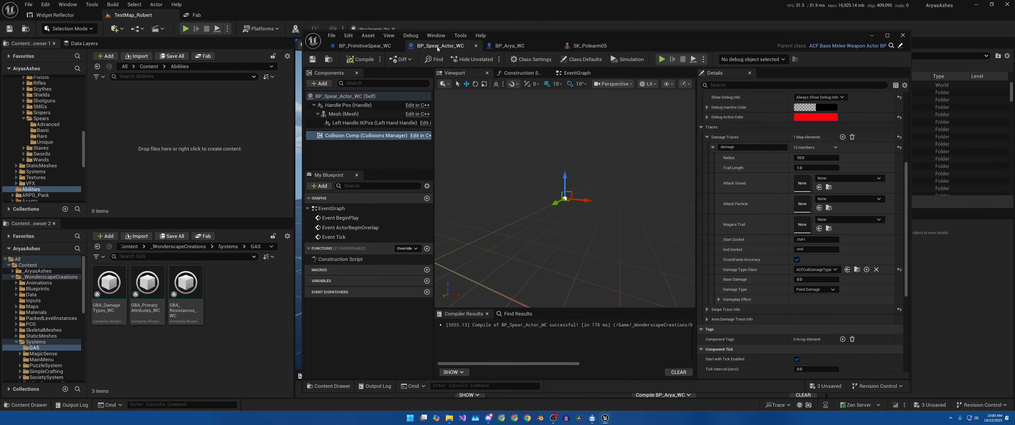
pyautogui.click(840, 97)
pyautogui.click(827, 108)
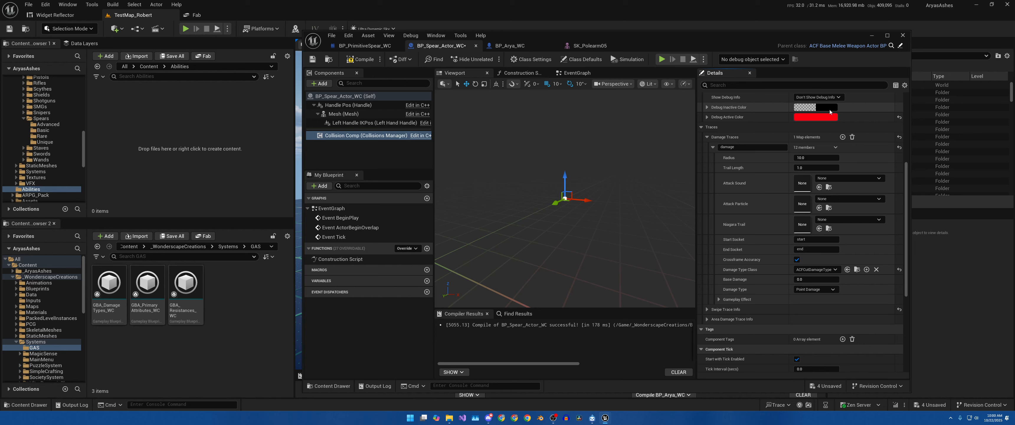
pyautogui.click(354, 61)
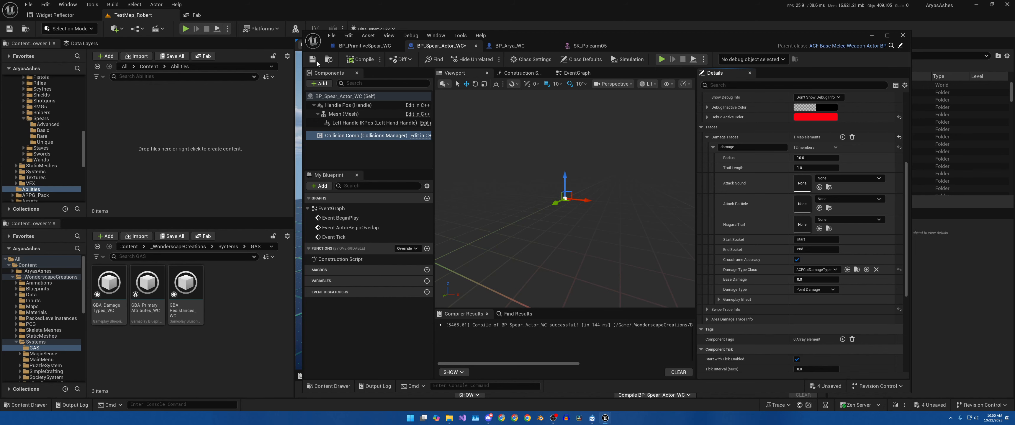